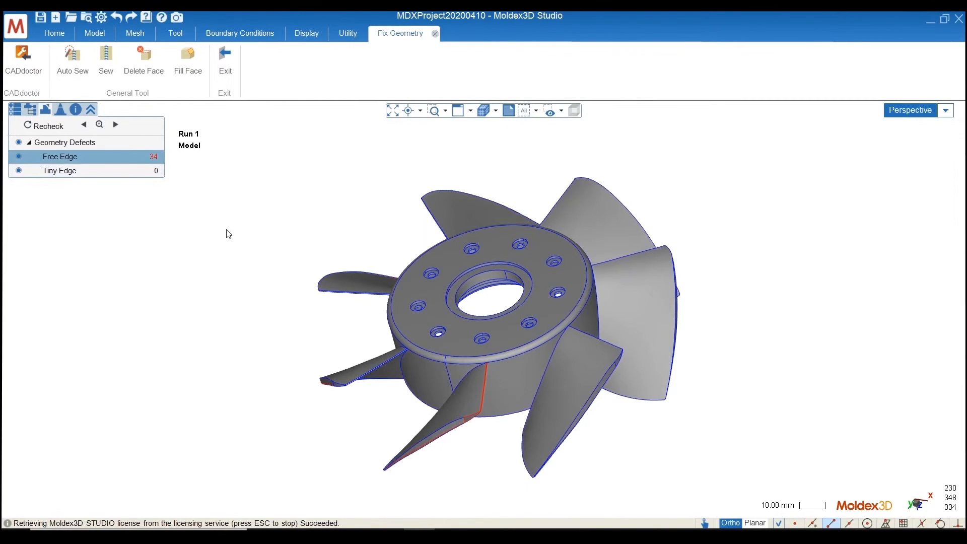
# Examine the free edges along the outer tips of the fan blades from several angles
pyautogui.moveTo(505, 466); pyautogui.dragTo(718, 335, button='middle')
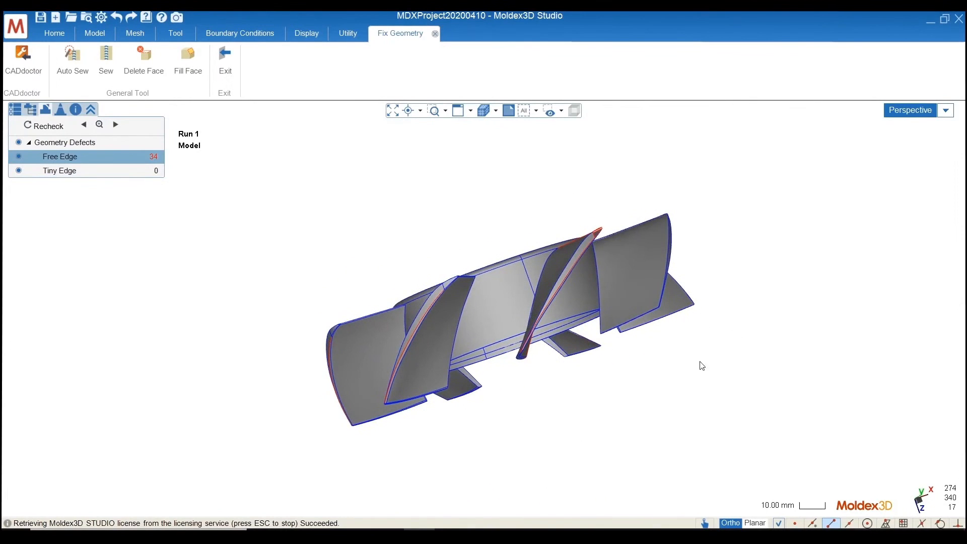
pyautogui.scroll(5, 490, 325)
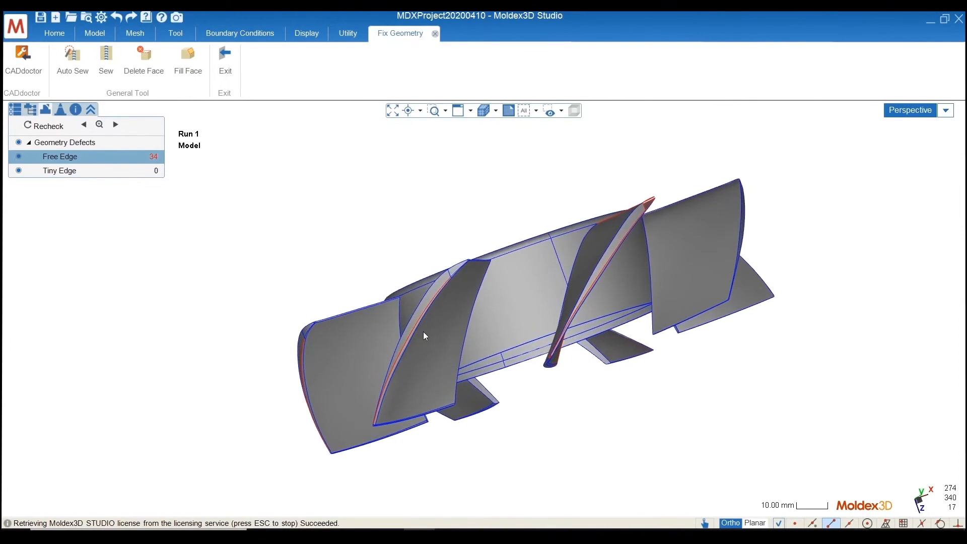
pyautogui.moveTo(401, 316); pyautogui.dragTo(524, 375, button='middle')
pyautogui.scroll(6, 524, 377)
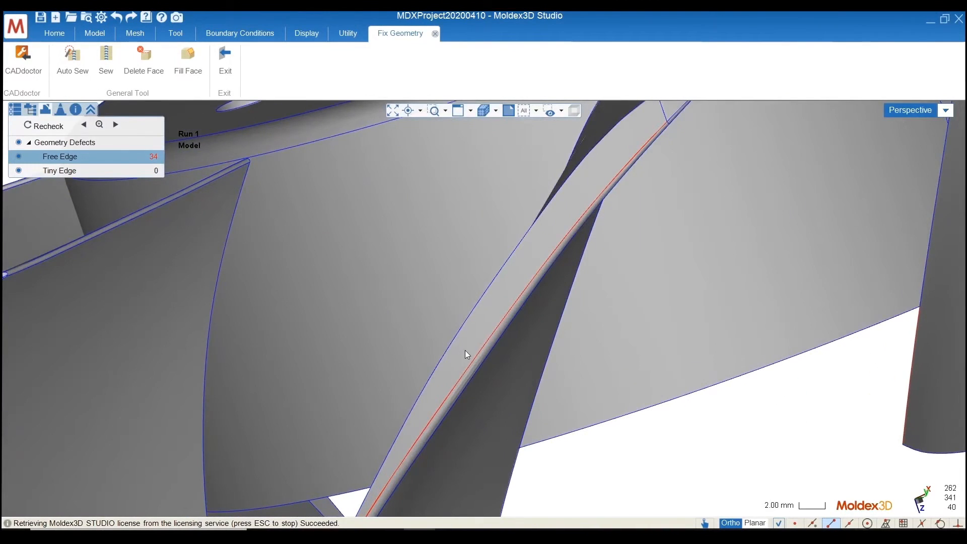
pyautogui.moveTo(465, 350); pyautogui.dragTo(564, 382, button='middle')
pyautogui.scroll(-2, 346, 306)
pyautogui.scroll(-2, 479, 321)
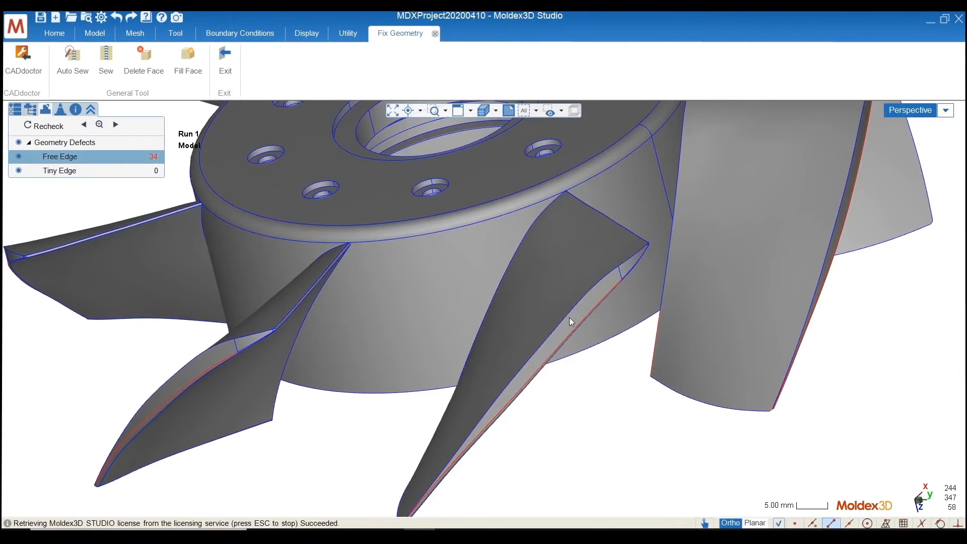
pyautogui.moveTo(356, 446); pyautogui.dragTo(331, 432, button='middle')
# Try to sew the free edges along the front blade's outer tip with a tolerance of 0.01
pyautogui.click(107, 54)
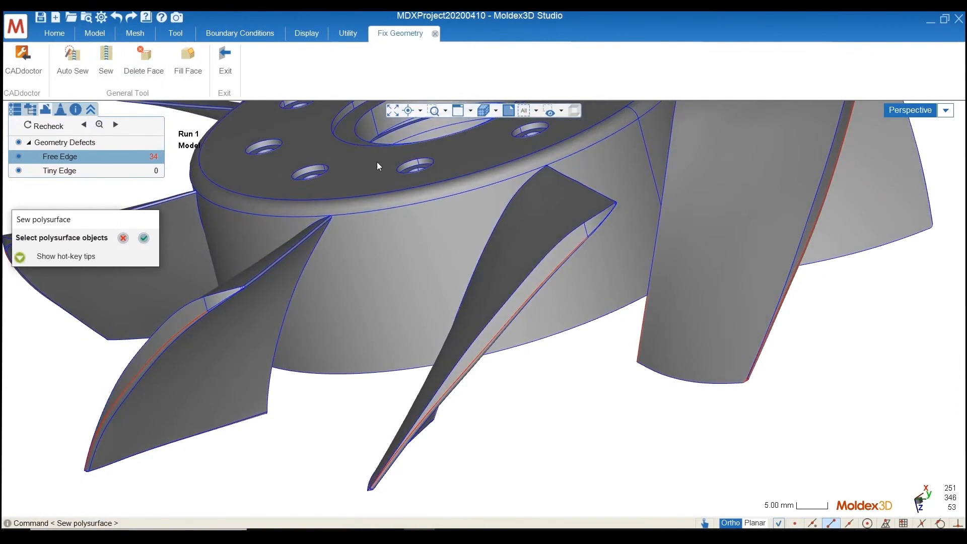
pyautogui.click(394, 314)
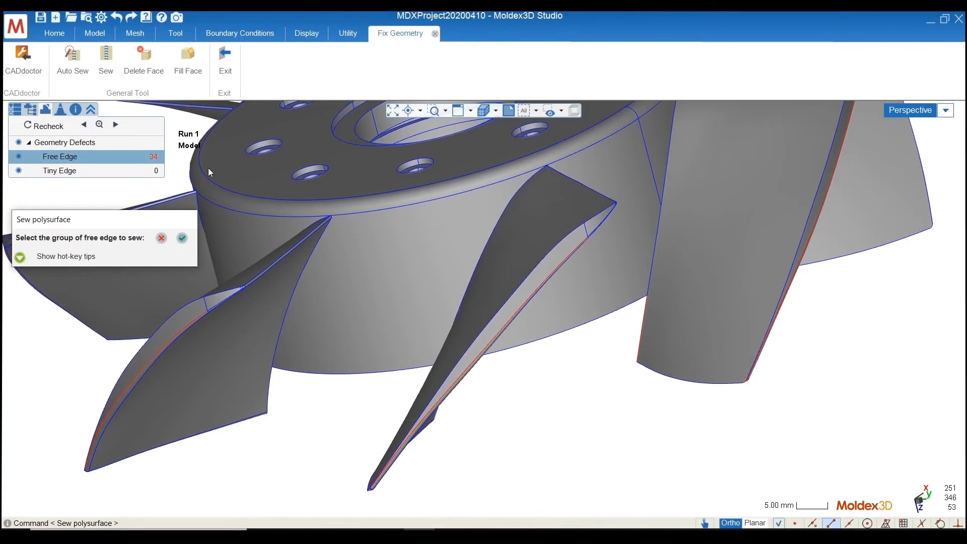
pyautogui.scroll(5, 569, 308)
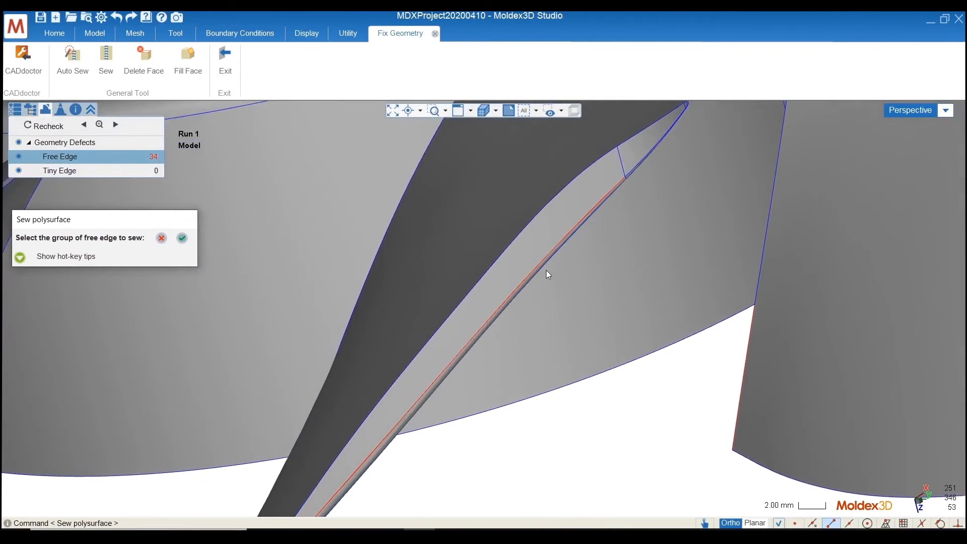
pyautogui.click(540, 262)
pyautogui.click(565, 273)
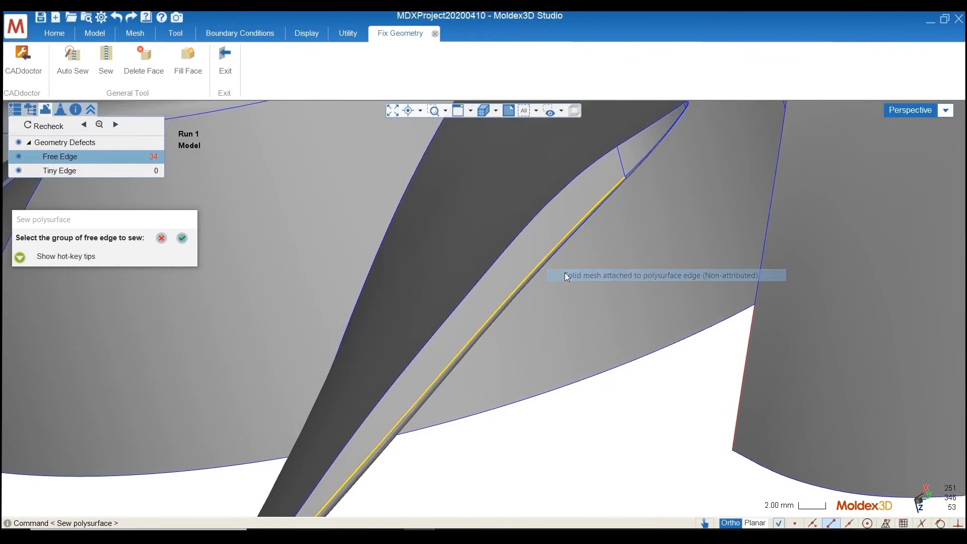
pyautogui.click(183, 240)
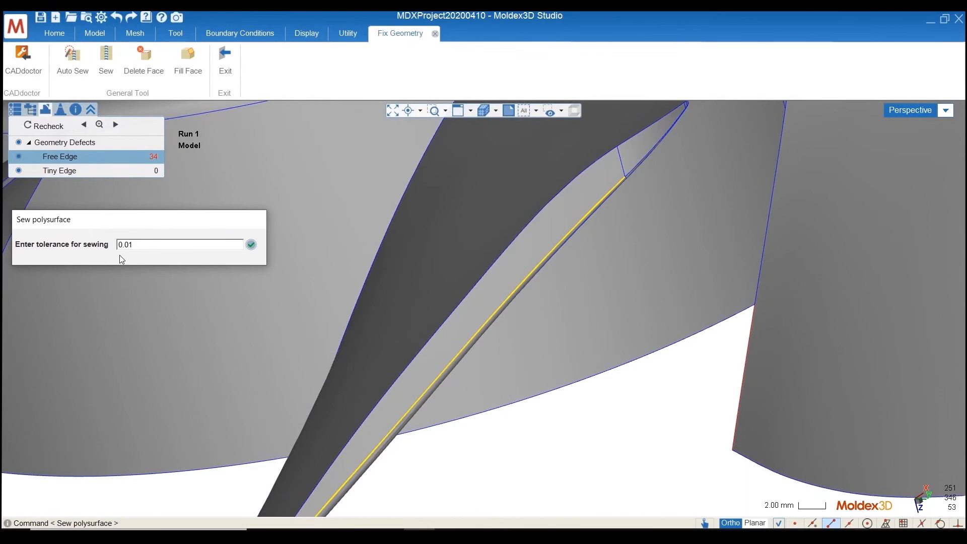
pyautogui.scroll(-4, 208, 258)
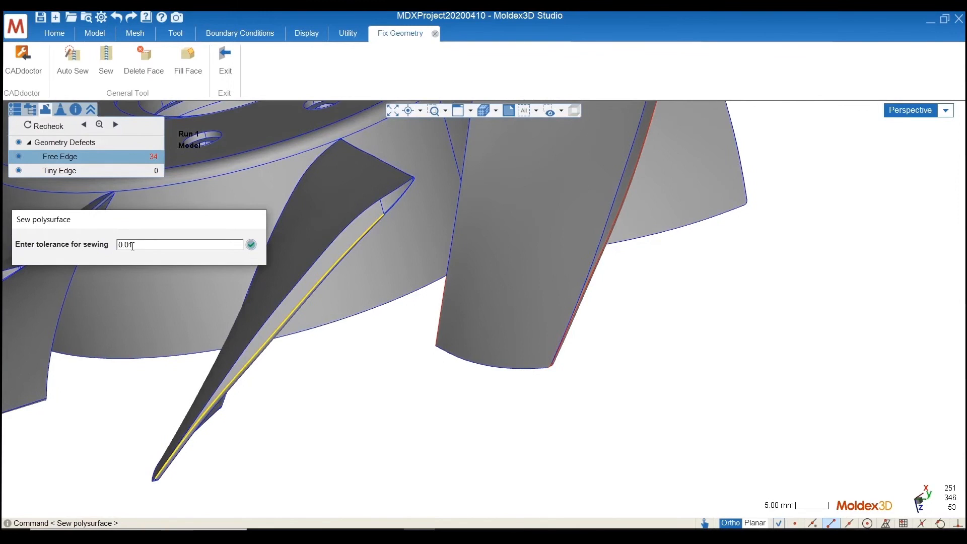
pyautogui.click(252, 246)
pyautogui.scroll(-3, 733, 398)
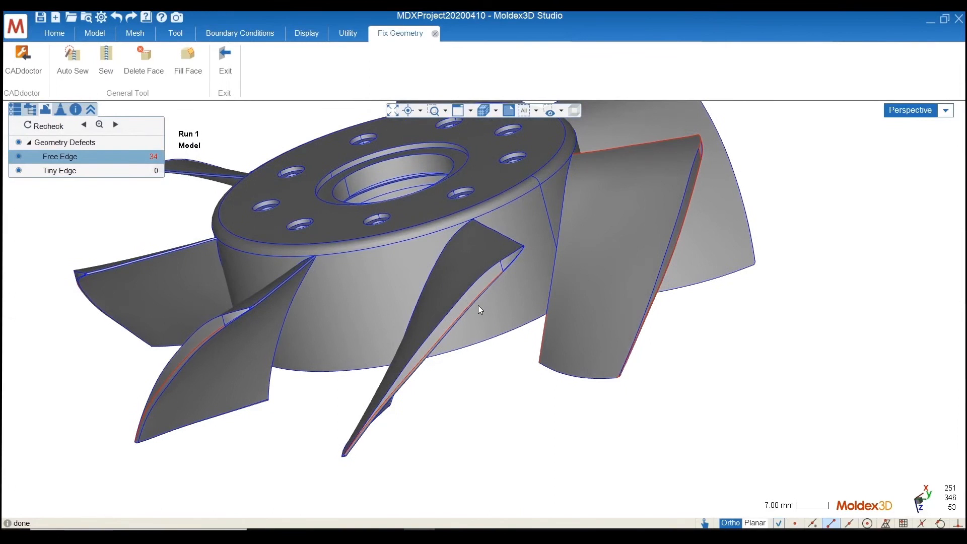
pyautogui.scroll(3, 460, 307)
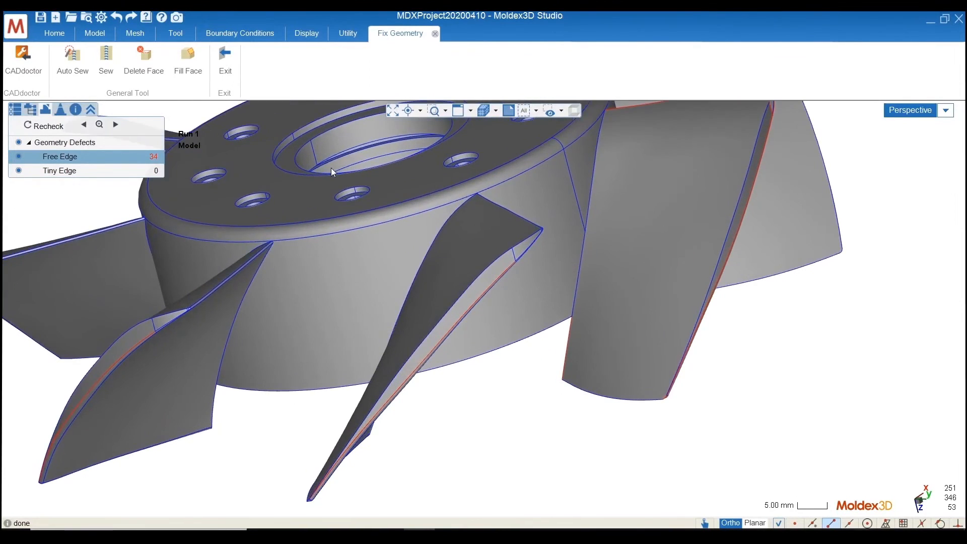
pyautogui.click(113, 76)
pyautogui.click(435, 271)
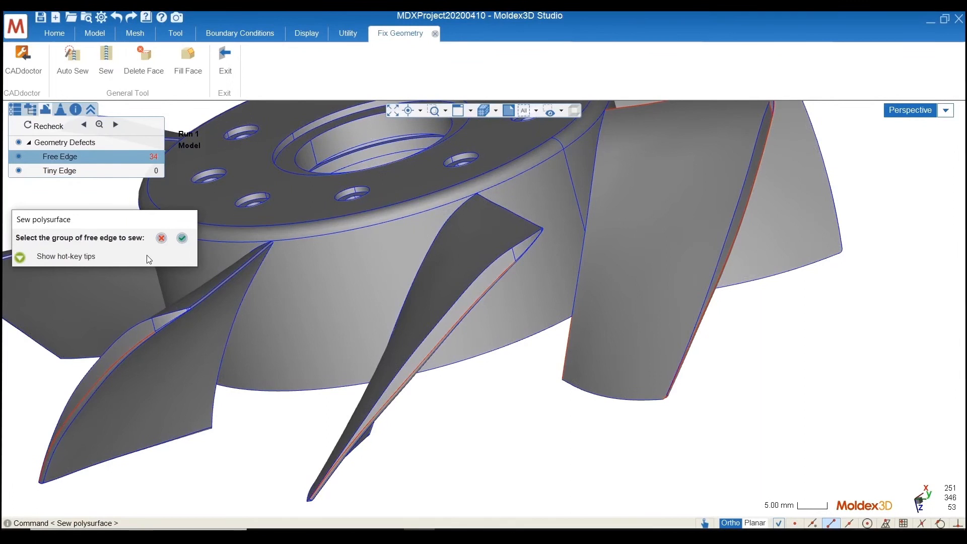
pyautogui.click(182, 239)
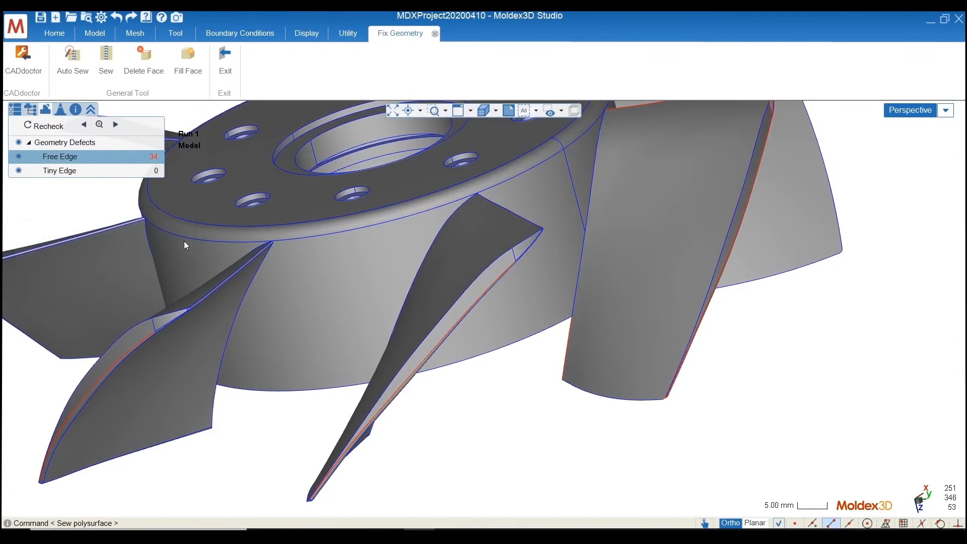
# Sew the free edges along the front blade's outer tip with a tolerance of 0.05
pyautogui.click(112, 76)
pyautogui.click(465, 310)
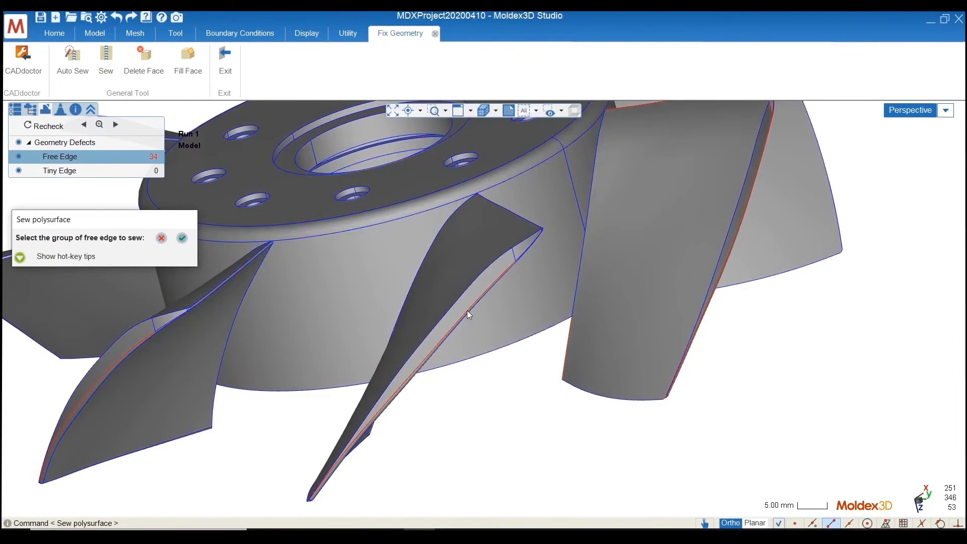
pyautogui.click(467, 310)
pyautogui.click(485, 319)
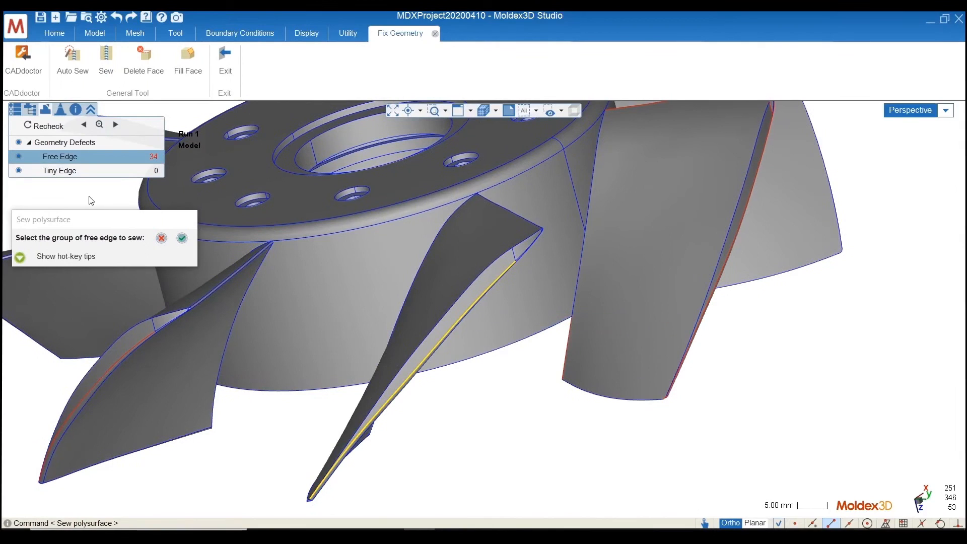
pyautogui.click(182, 238)
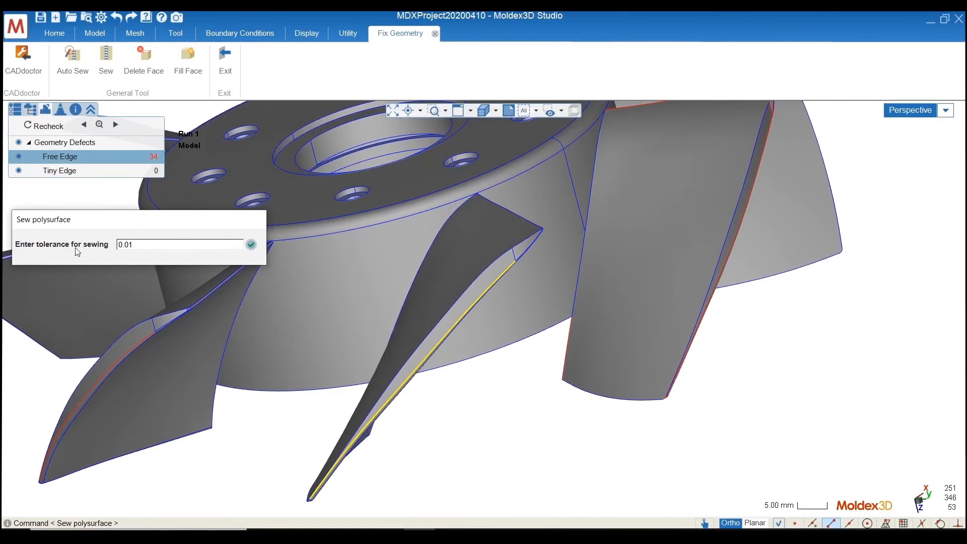
pyautogui.moveTo(132, 245); pyautogui.dragTo(128, 245)
pyautogui.write('5')
pyautogui.click(251, 245)
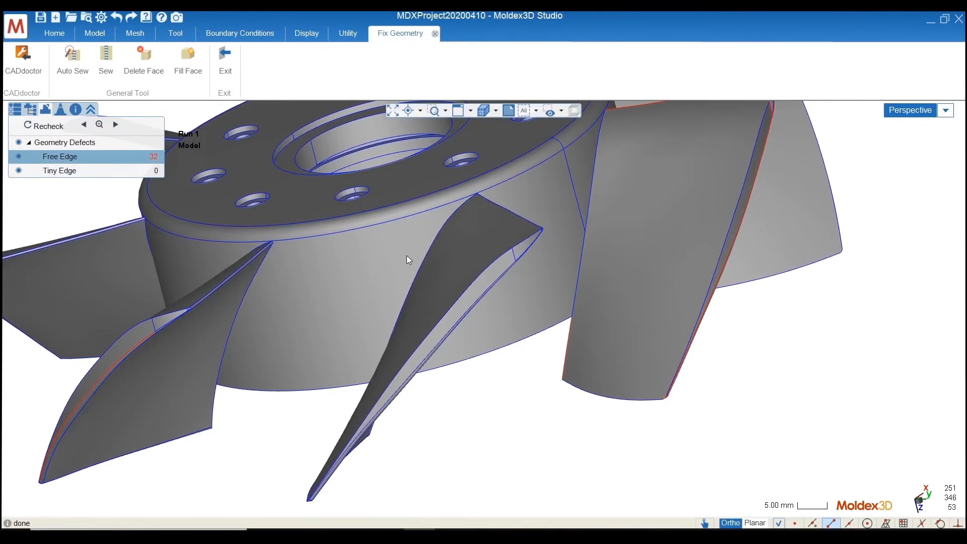
# Auto-sew the whole fan polysurface with a tolerance of 0.05
pyautogui.scroll(5, 498, 280)
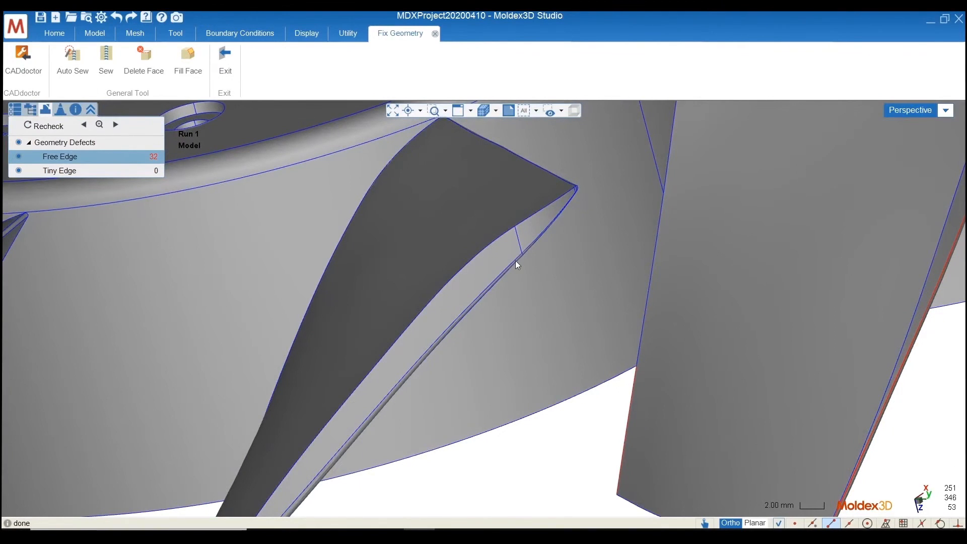
pyautogui.scroll(-6, 499, 277)
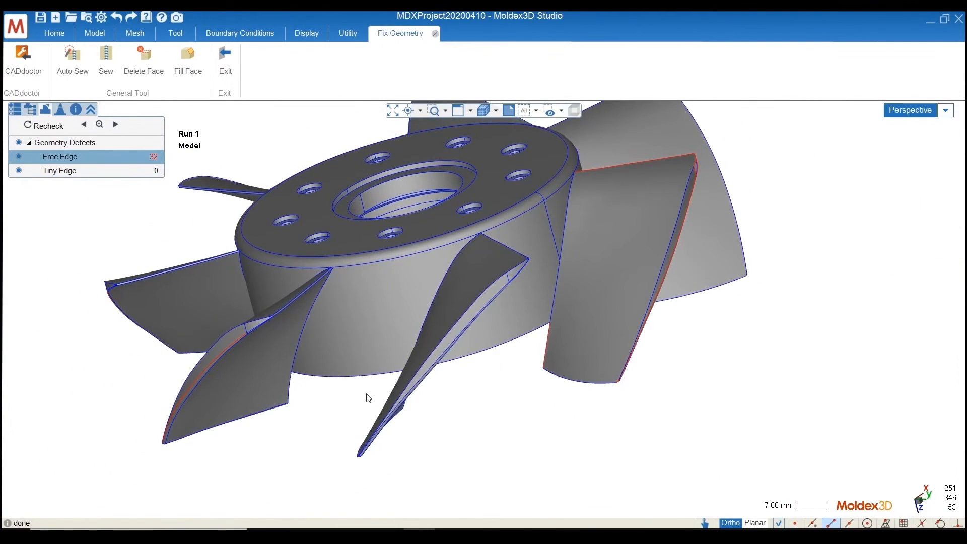
pyautogui.moveTo(281, 371); pyautogui.dragTo(374, 428, button='middle')
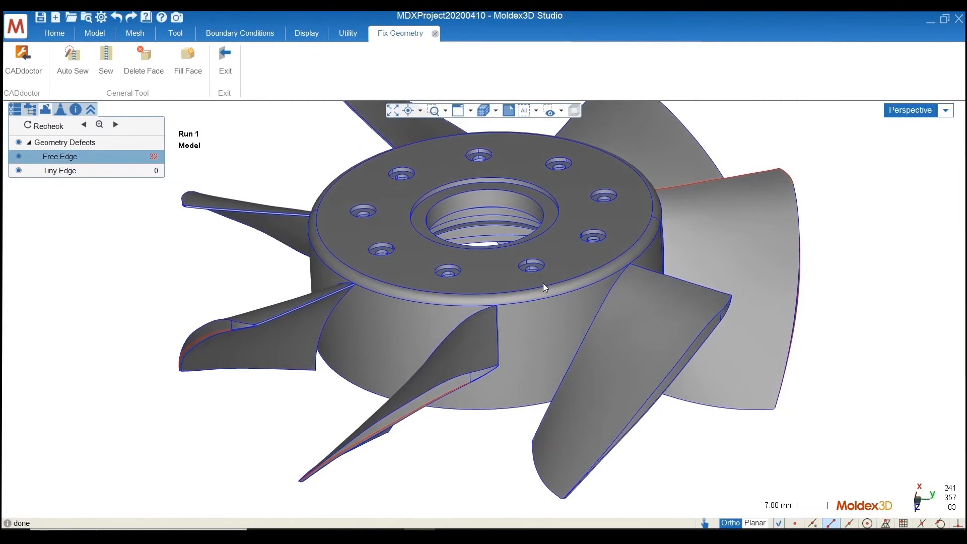
pyautogui.click(522, 316)
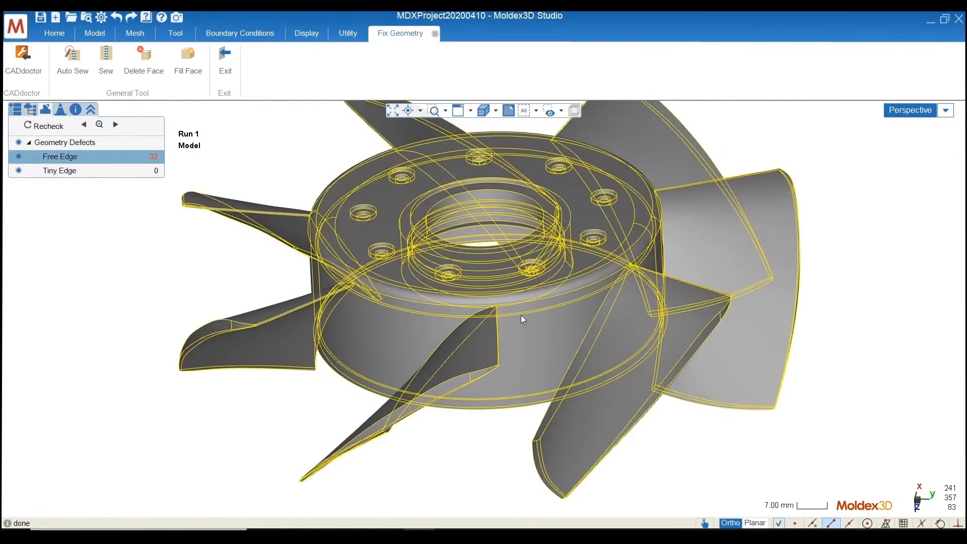
pyautogui.click(73, 75)
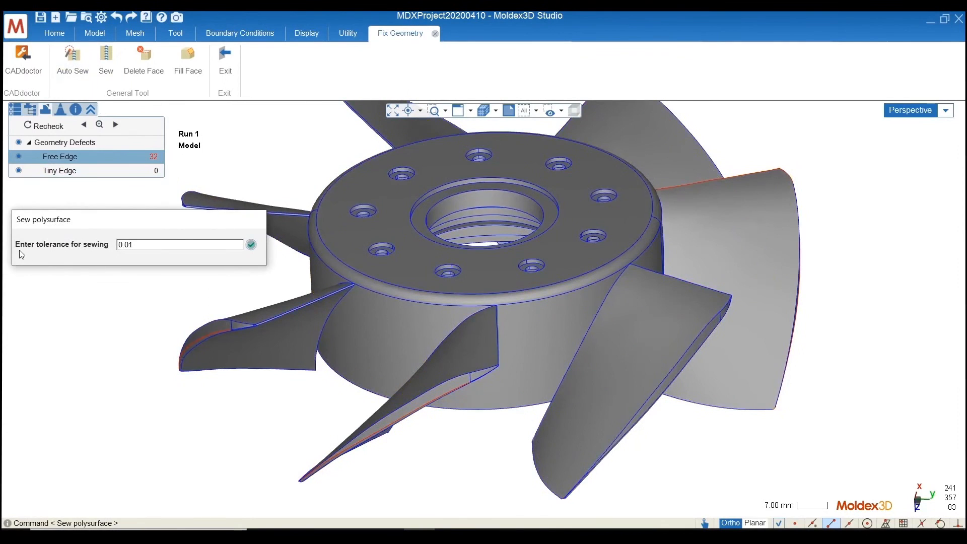
pyautogui.moveTo(127, 244); pyautogui.dragTo(134, 245)
pyautogui.write('5')
pyautogui.click(251, 247)
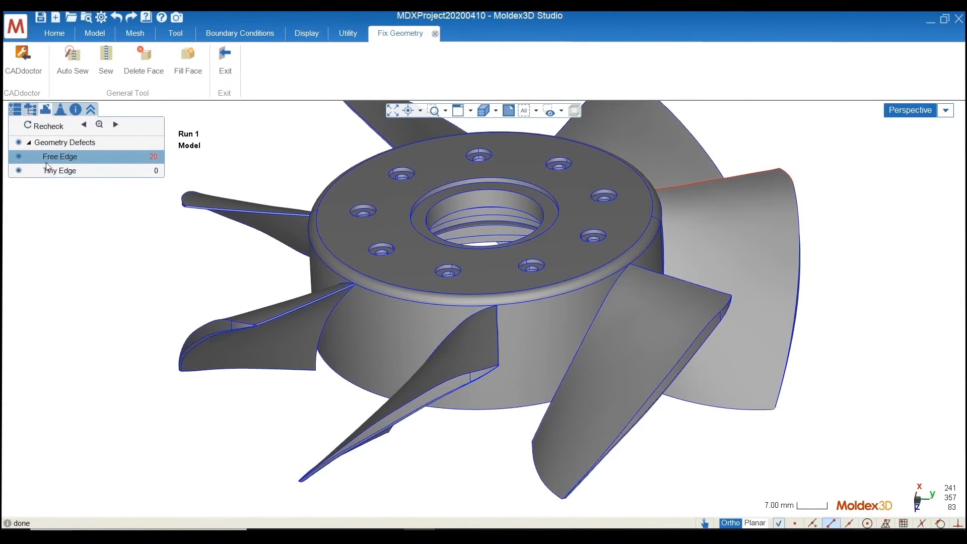
# Examine the remaining free edges around the defective blade, including the small triangular opening at its corner
pyautogui.moveTo(525, 454); pyautogui.dragTo(494, 443, button='middle')
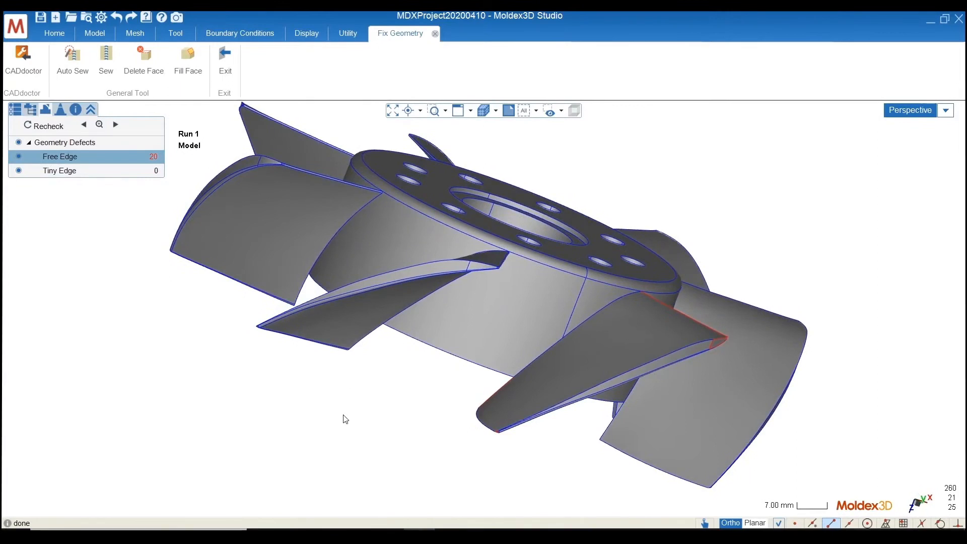
pyautogui.moveTo(345, 420); pyautogui.dragTo(664, 266, button='middle')
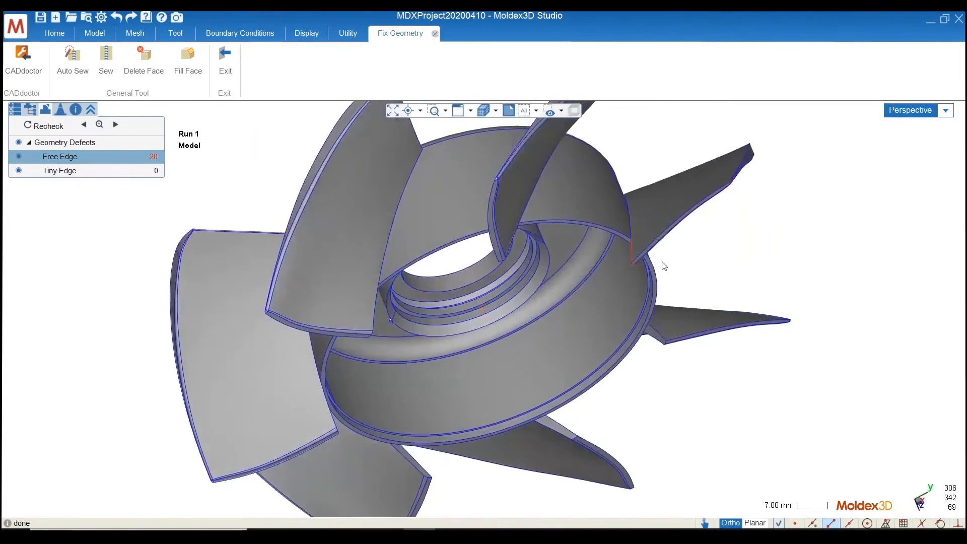
pyautogui.scroll(3, 664, 266)
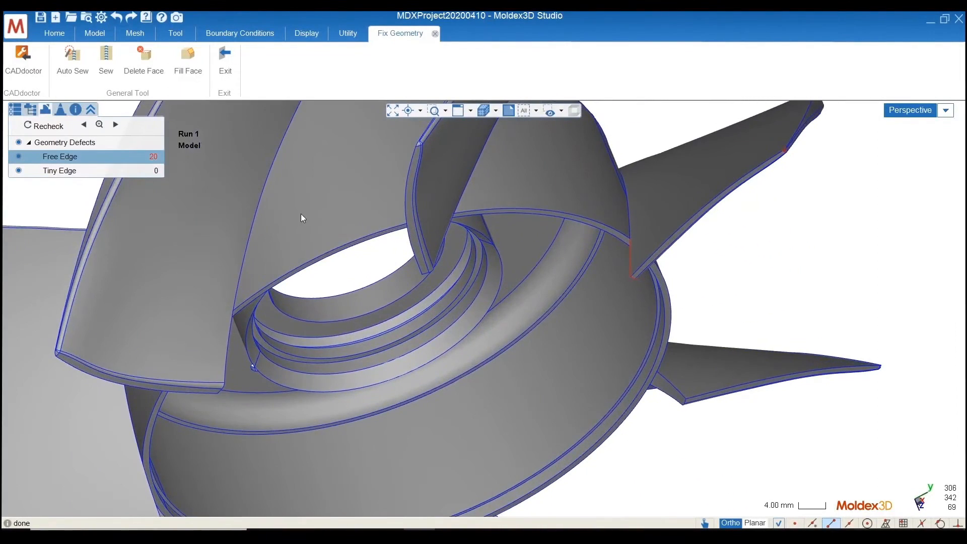
pyautogui.moveTo(302, 217); pyautogui.dragTo(639, 186, button='middle')
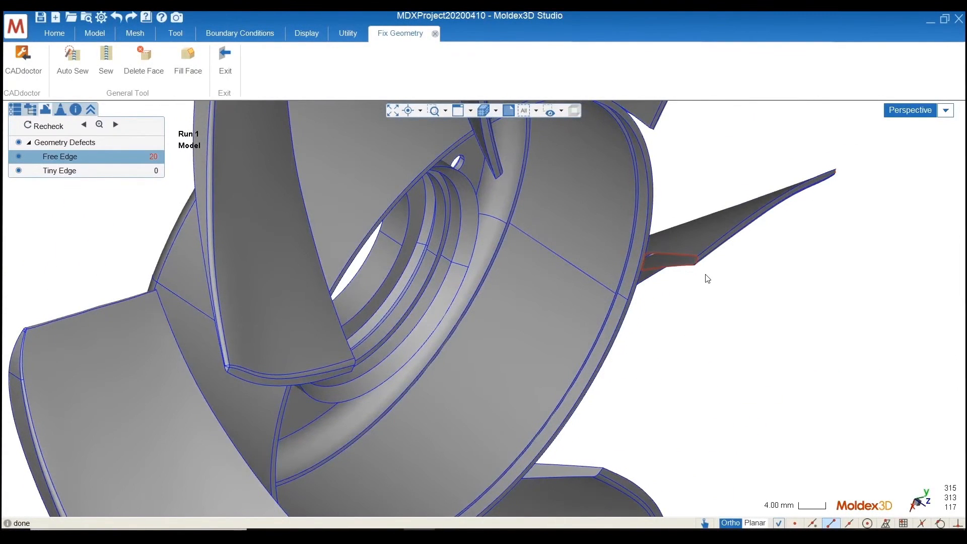
pyautogui.scroll(2, 700, 274)
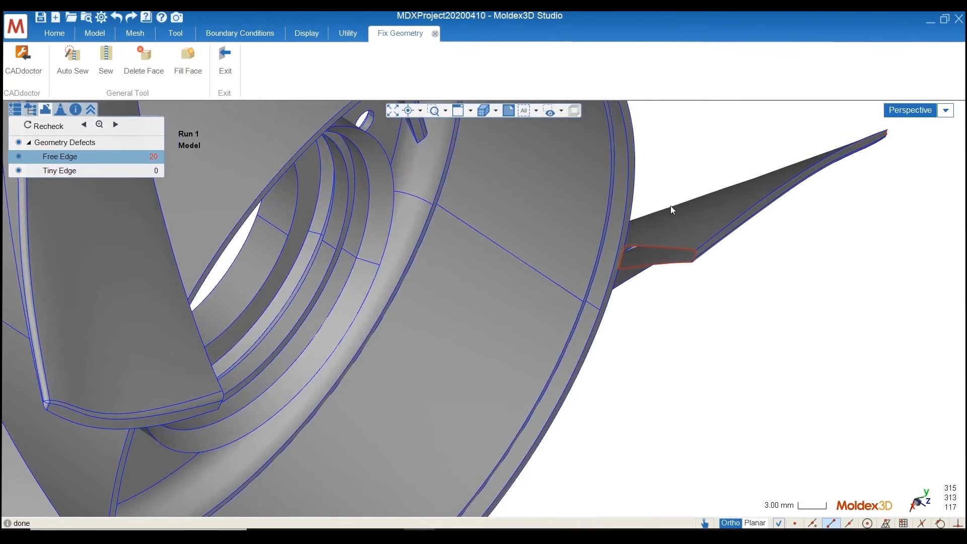
pyautogui.moveTo(797, 224); pyautogui.dragTo(434, 455, button='middle')
pyautogui.scroll(-5, 436, 458)
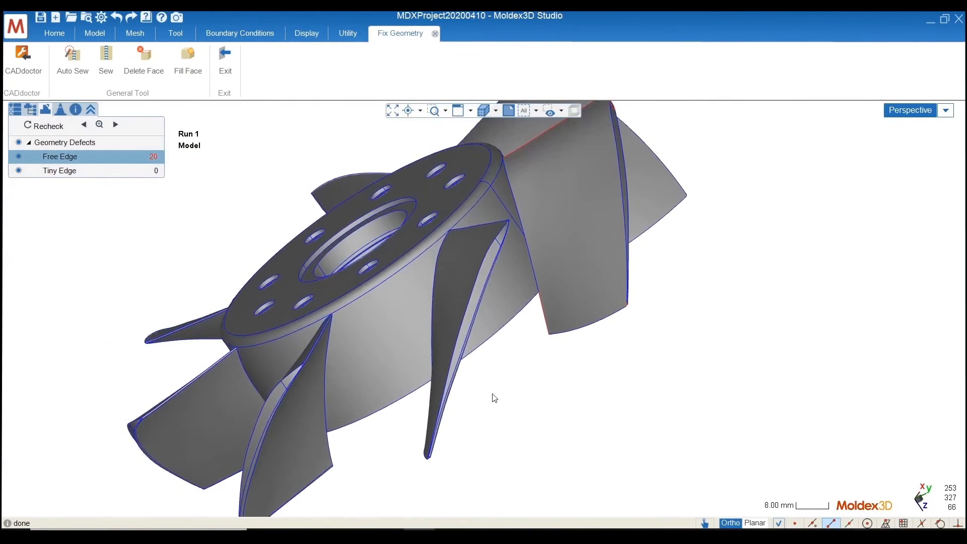
pyautogui.moveTo(492, 397); pyautogui.dragTo(509, 371, button='middle')
pyautogui.scroll(2, 510, 371)
pyautogui.scroll(5, 509, 375)
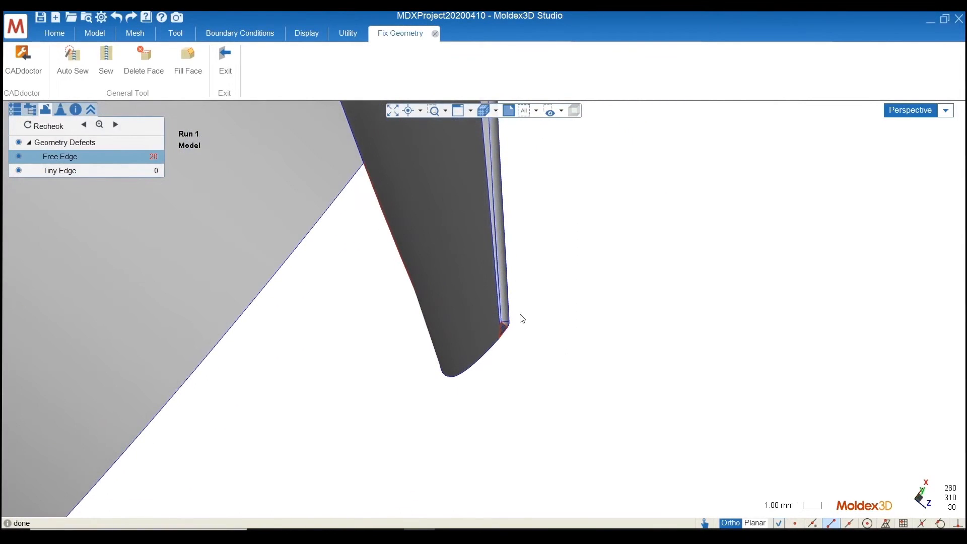
pyautogui.moveTo(380, 397); pyautogui.dragTo(827, 156, button='middle')
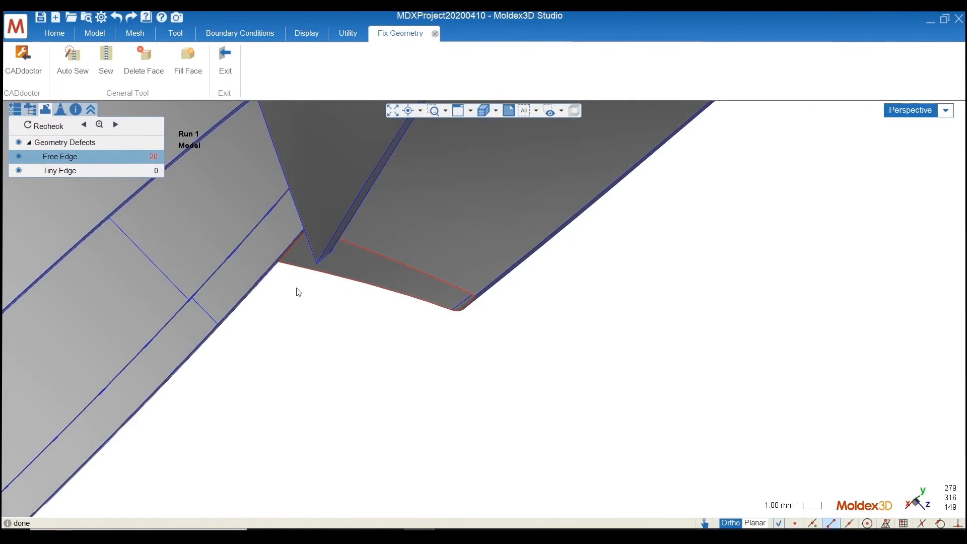
pyautogui.scroll(-4, 503, 364)
pyautogui.moveTo(658, 308); pyautogui.dragTo(143, 479, button='middle')
pyautogui.scroll(-2, 487, 365)
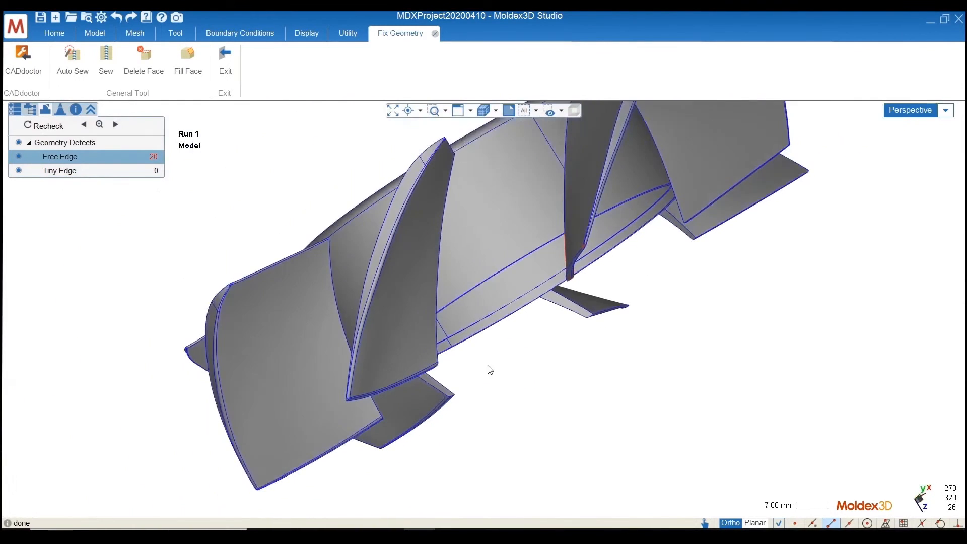
pyautogui.moveTo(586, 313); pyautogui.dragTo(516, 445, button='middle')
pyautogui.moveTo(600, 315); pyautogui.dragTo(484, 354, button='middle')
pyautogui.moveTo(414, 434); pyautogui.dragTo(566, 290, button='middle')
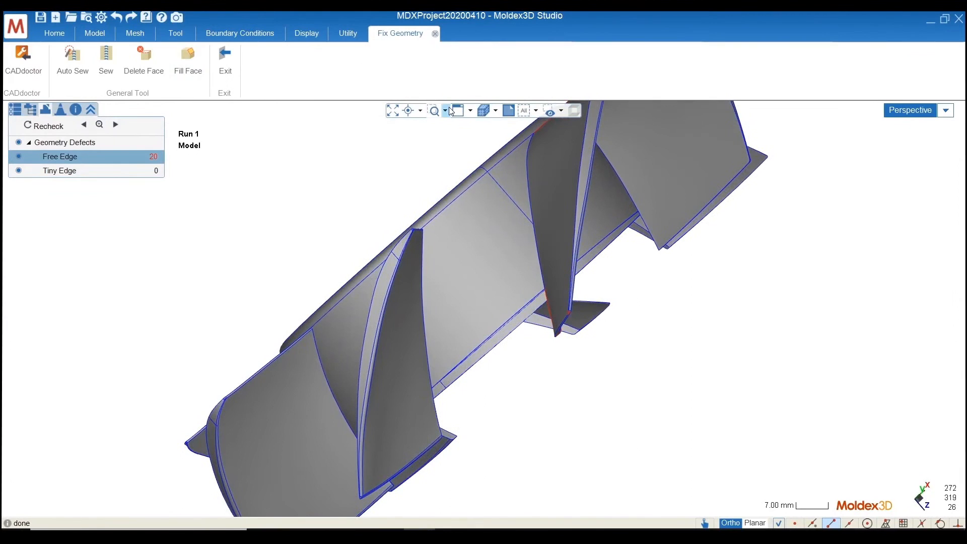
pyautogui.click(435, 110)
pyautogui.moveTo(551, 298); pyautogui.dragTo(599, 336)
pyautogui.scroll(2, 436, 361)
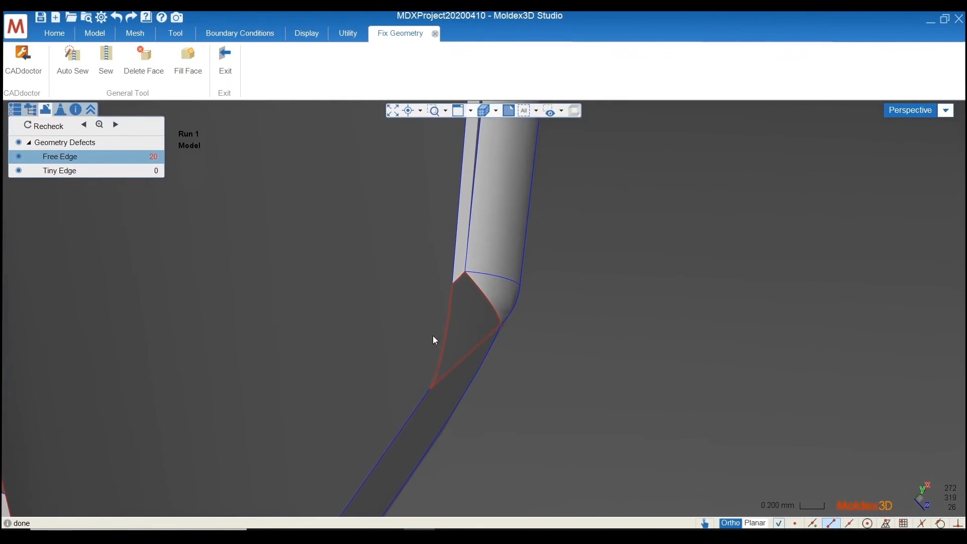
# Fill the small triangular opening at the blade corner with Fill Face, using its four surrounding free edges as the boundary
pyautogui.click(187, 66)
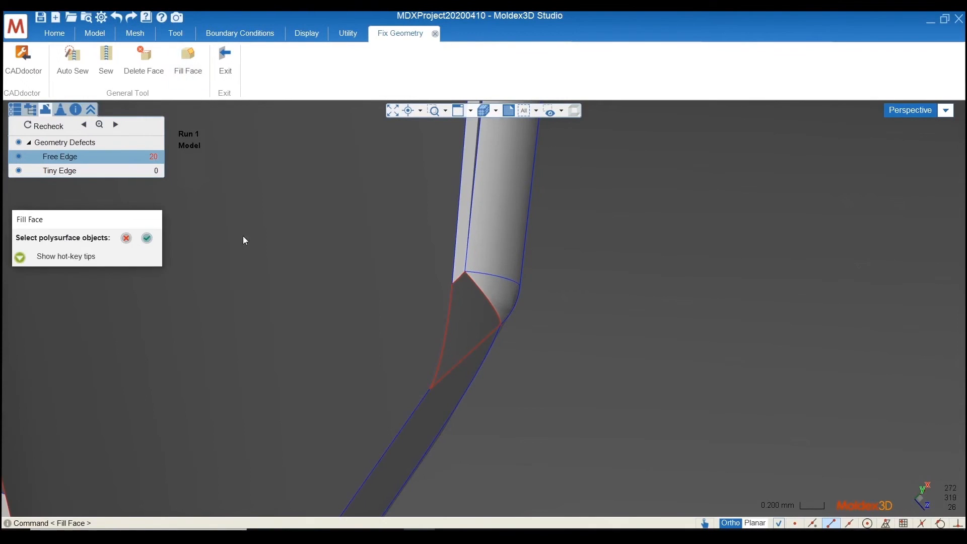
pyautogui.click(490, 302)
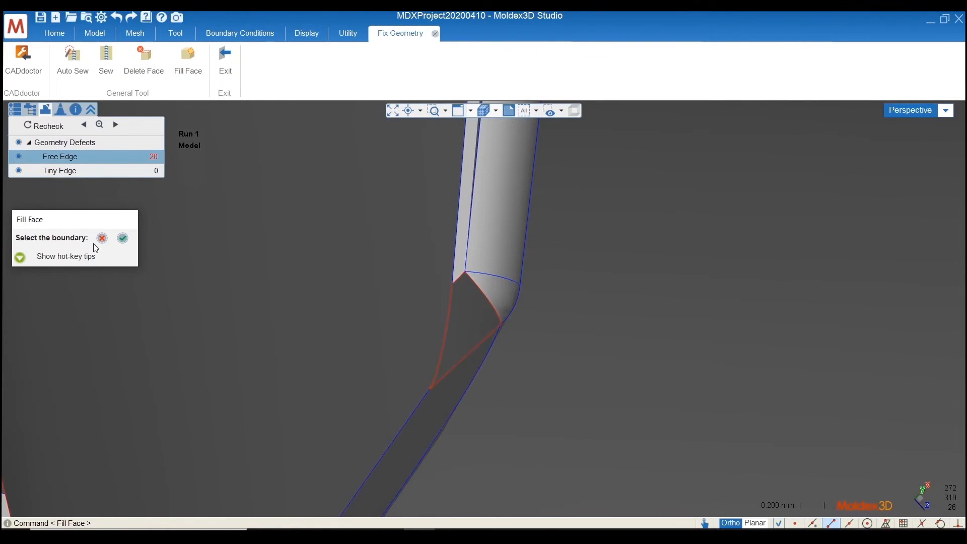
pyautogui.click(492, 305)
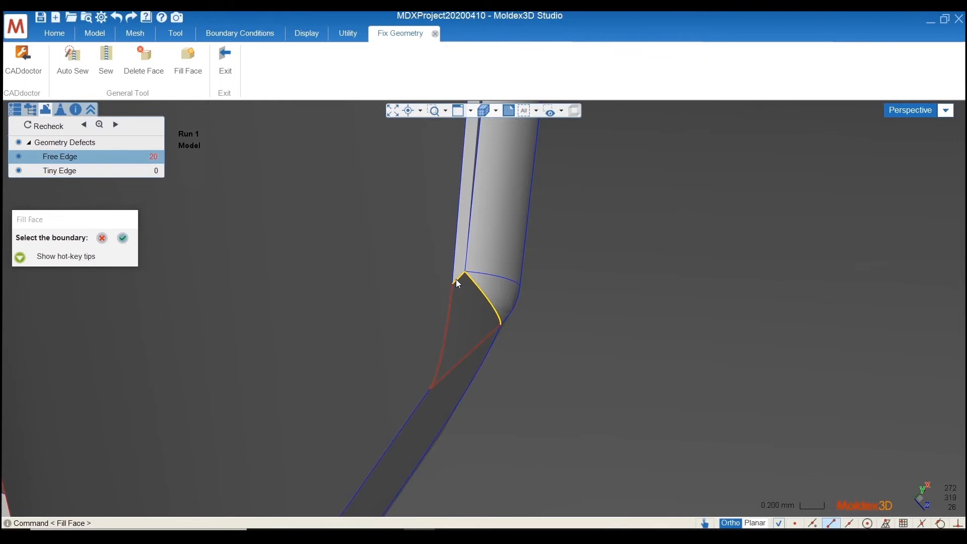
pyautogui.click(450, 308)
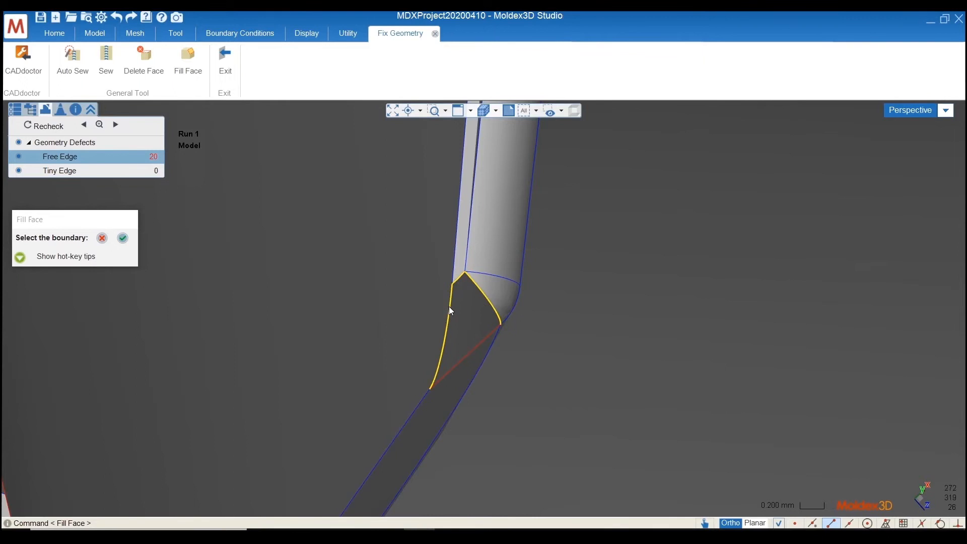
pyautogui.click(476, 349)
pyautogui.click(121, 242)
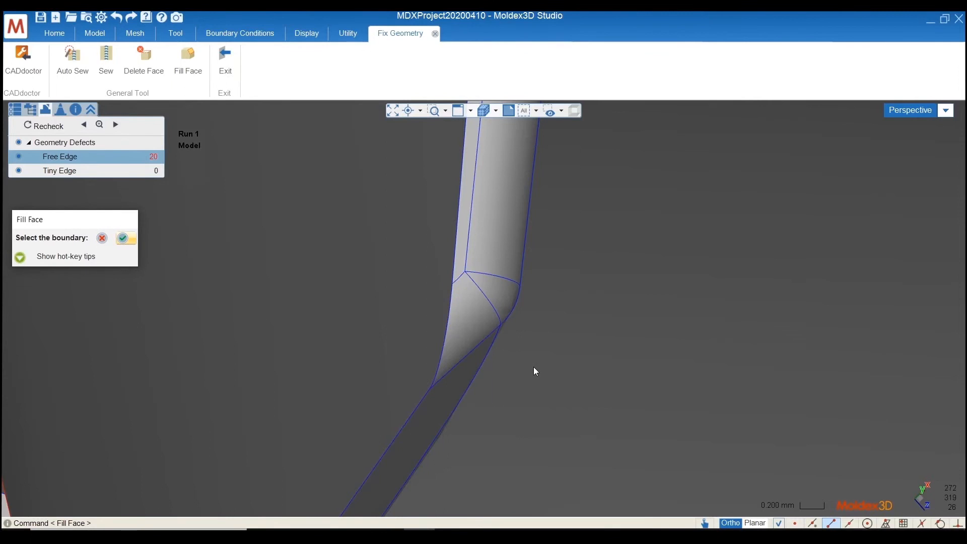
# Examine the remaining free edges from the far side of the fan, around the long opening on the blade's edge next to the hub
pyautogui.scroll(-2, 511, 375)
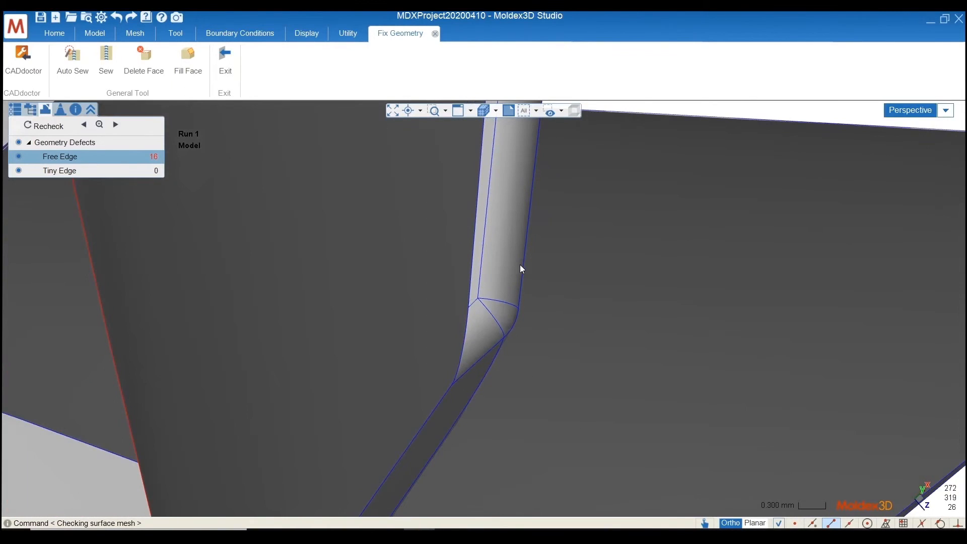
pyautogui.scroll(-2, 508, 381)
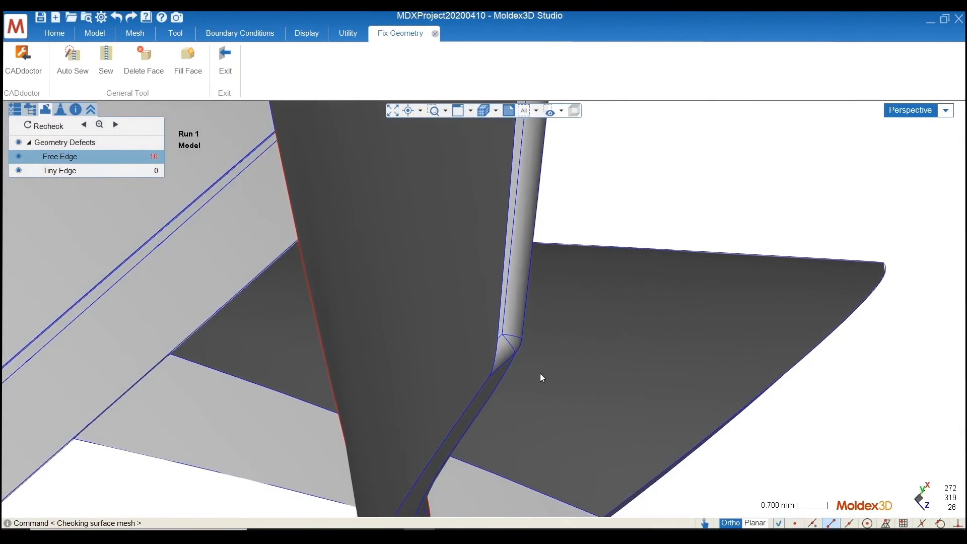
pyautogui.moveTo(272, 378); pyautogui.dragTo(451, 261, button='middle')
pyautogui.scroll(-4, 688, 305)
pyautogui.scroll(-2, 681, 323)
pyautogui.scroll(5, 452, 492)
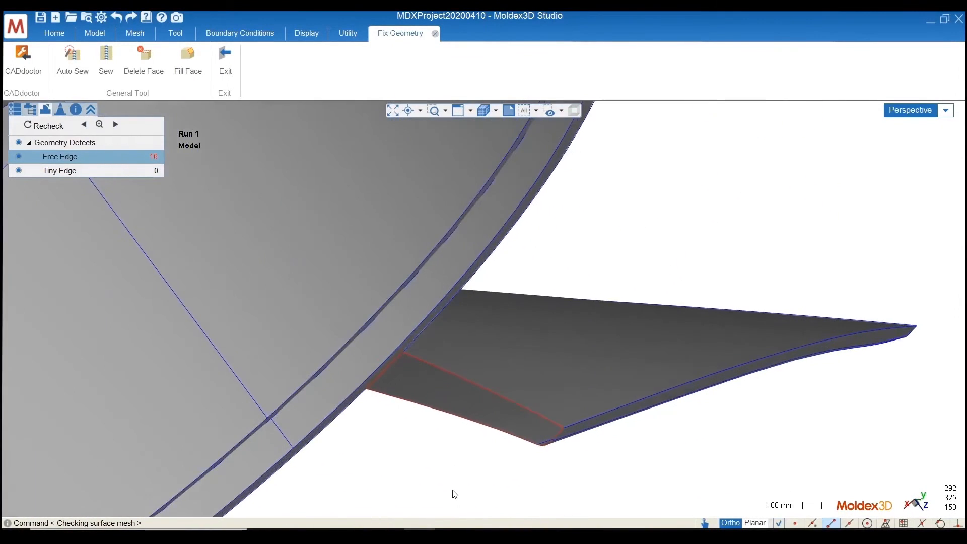
pyautogui.moveTo(361, 362); pyautogui.dragTo(379, 336, button='middle')
pyautogui.scroll(-4, 383, 243)
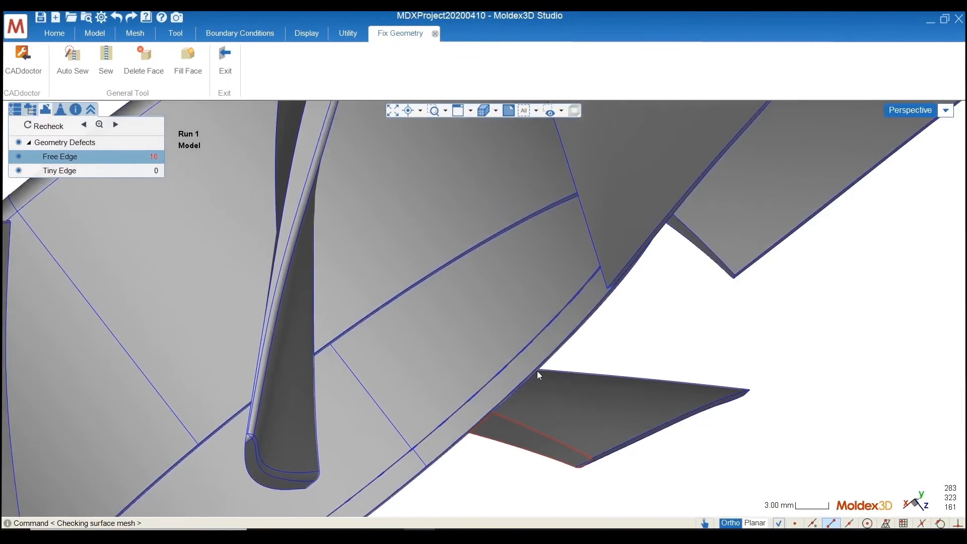
pyautogui.scroll(4, 535, 457)
# Try to fill the long blade opening beside the hub using all five of its free edges as the boundary
pyautogui.click(189, 70)
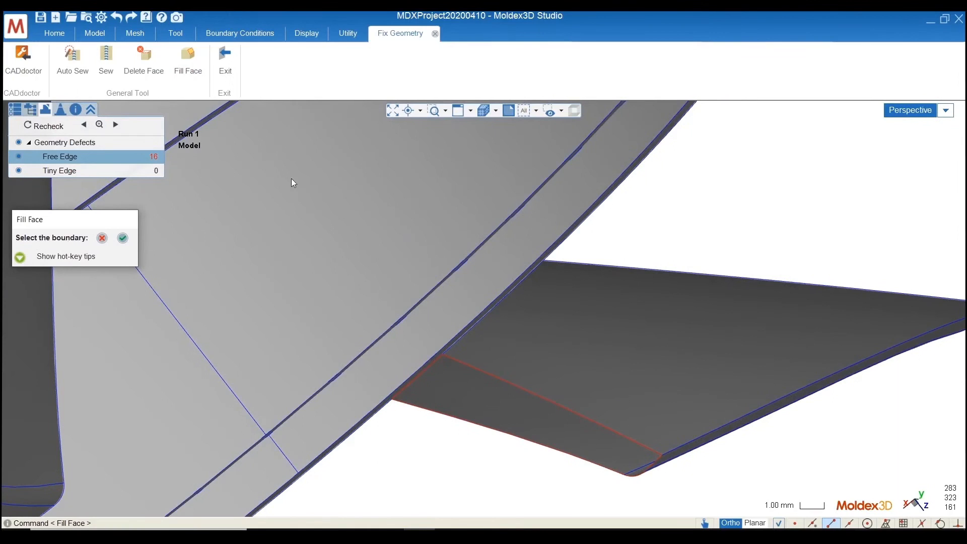
pyautogui.click(561, 408)
pyautogui.click(650, 466)
pyautogui.click(643, 476)
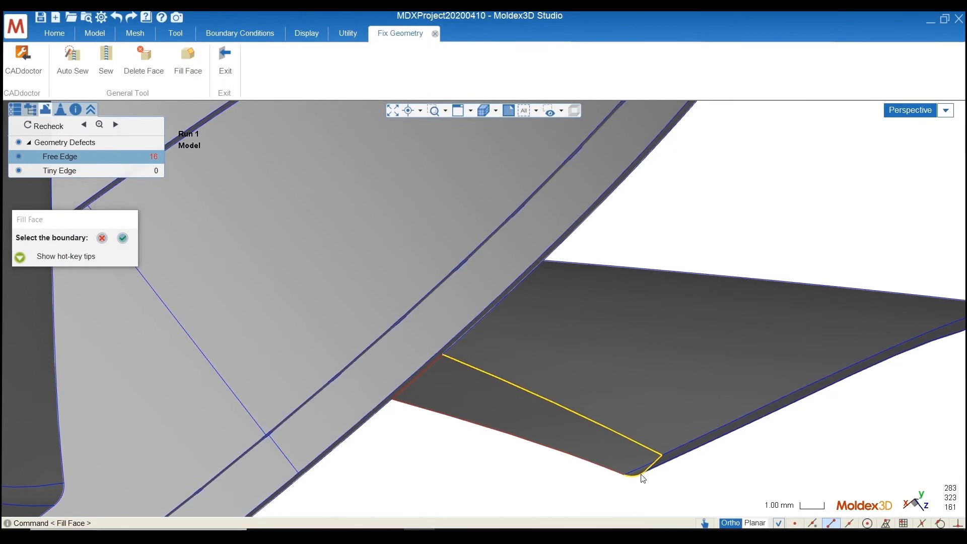
pyautogui.click(600, 467)
pyautogui.click(422, 377)
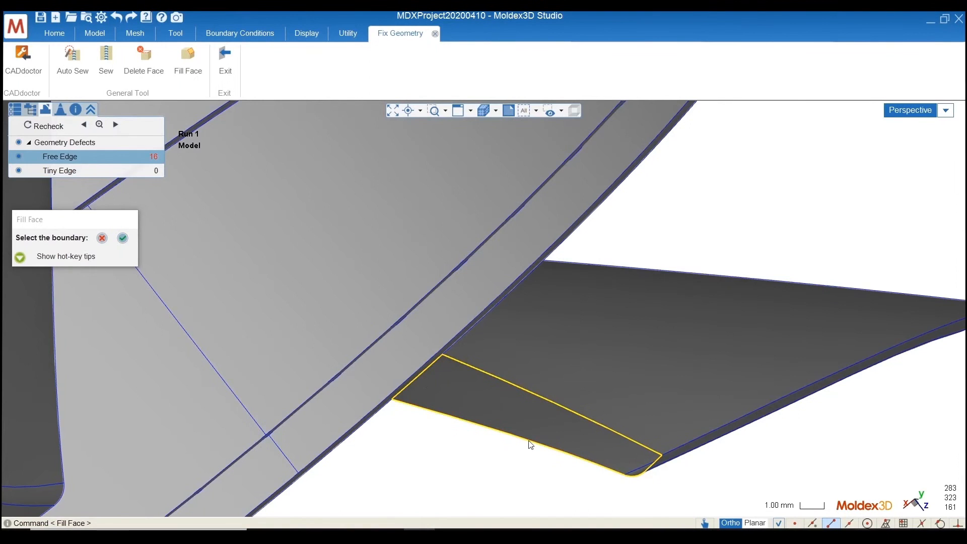
pyautogui.scroll(2, 658, 512)
pyautogui.click(515, 111)
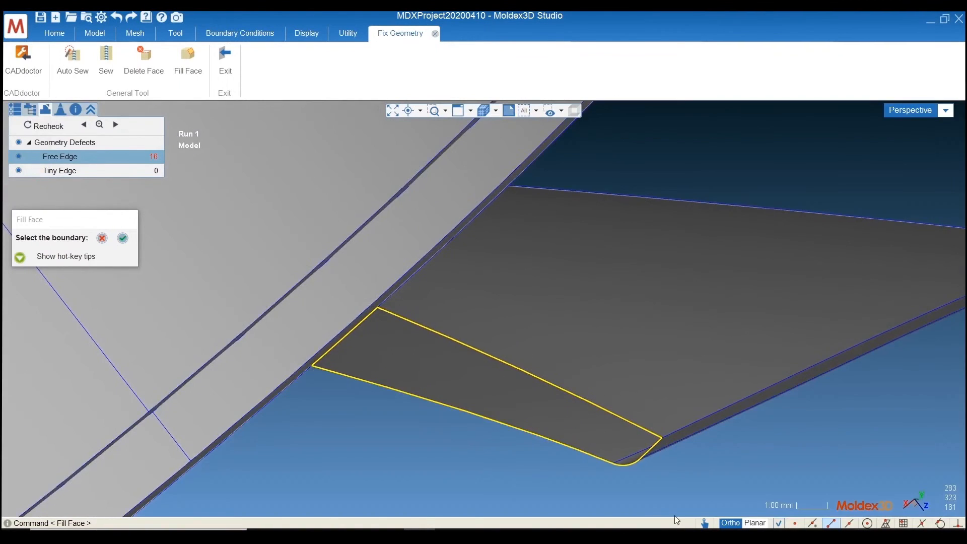
pyautogui.rightClick(504, 463)
pyautogui.click(599, 406)
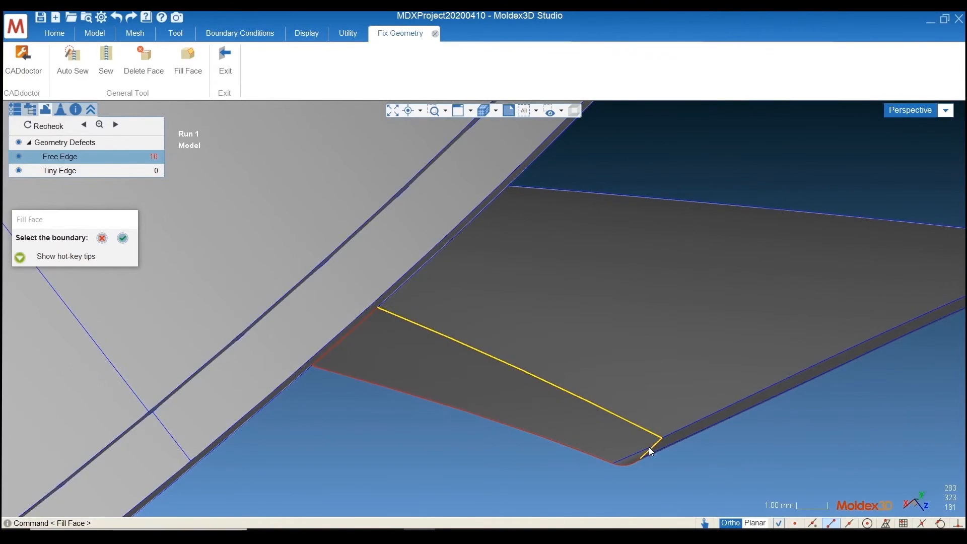
pyautogui.click(631, 464)
pyautogui.click(598, 457)
pyautogui.click(369, 319)
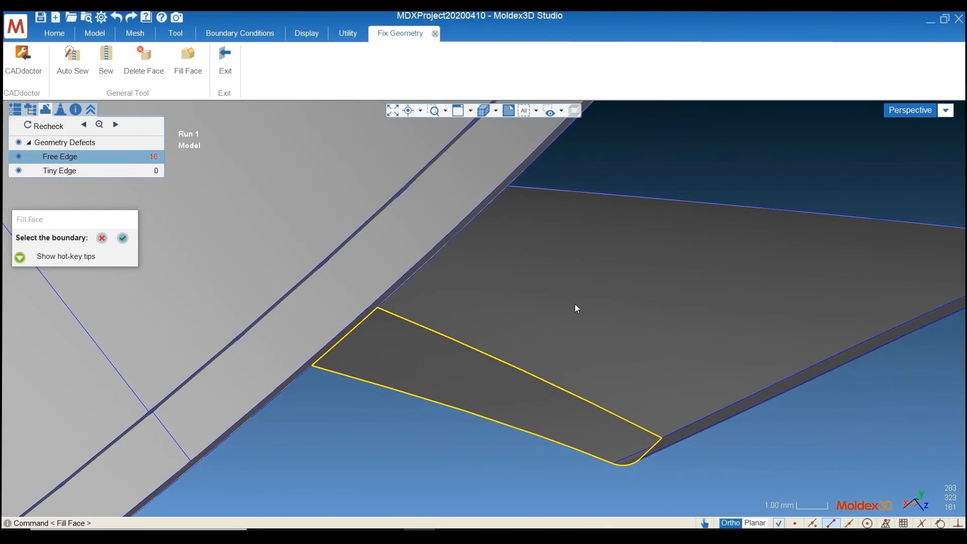
pyautogui.click(123, 239)
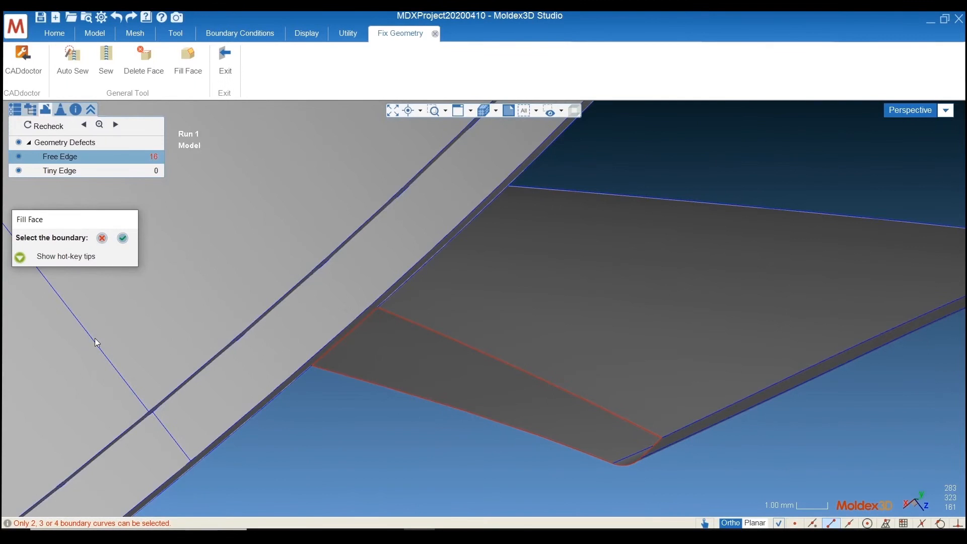
pyautogui.click(104, 240)
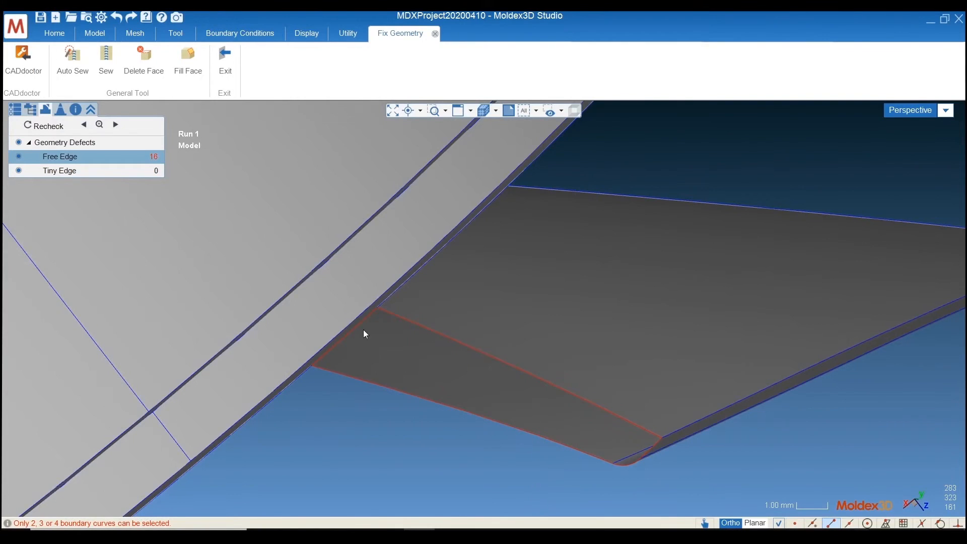
# Extract edge curves from the opening's long outer edge and the adjoining rounded corner edge
pyautogui.click(184, 36)
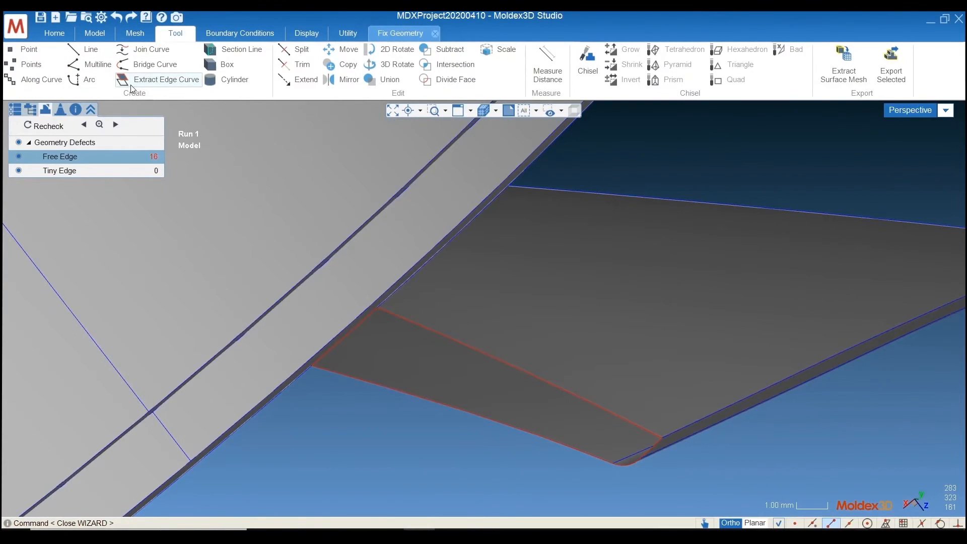
pyautogui.click(152, 86)
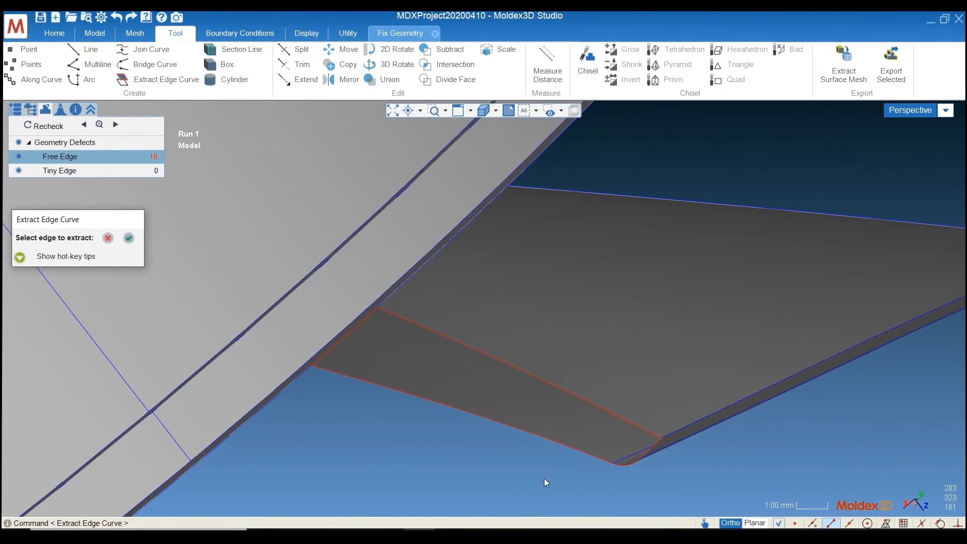
pyautogui.moveTo(546, 482); pyautogui.dragTo(622, 441, button='middle')
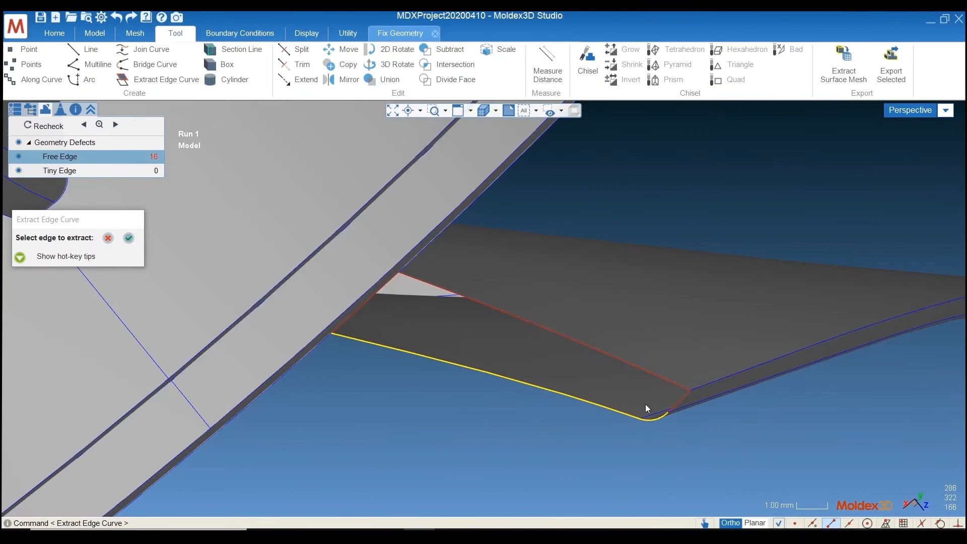
pyautogui.click(128, 238)
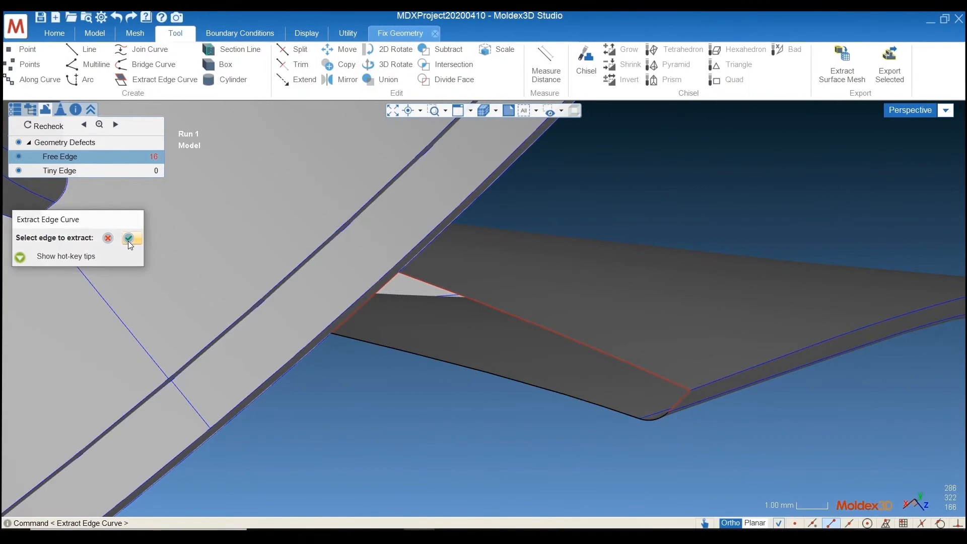
# Select the extracted long curve and the rounded corner curve one at a time to check whether they are separate
pyautogui.click(657, 421)
pyautogui.click(688, 443)
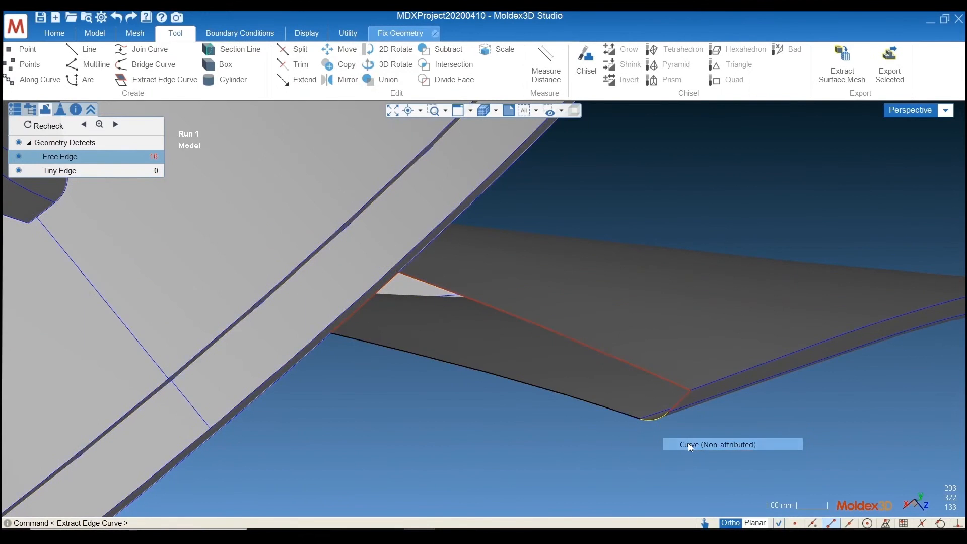
pyautogui.click(622, 414)
pyautogui.click(662, 431)
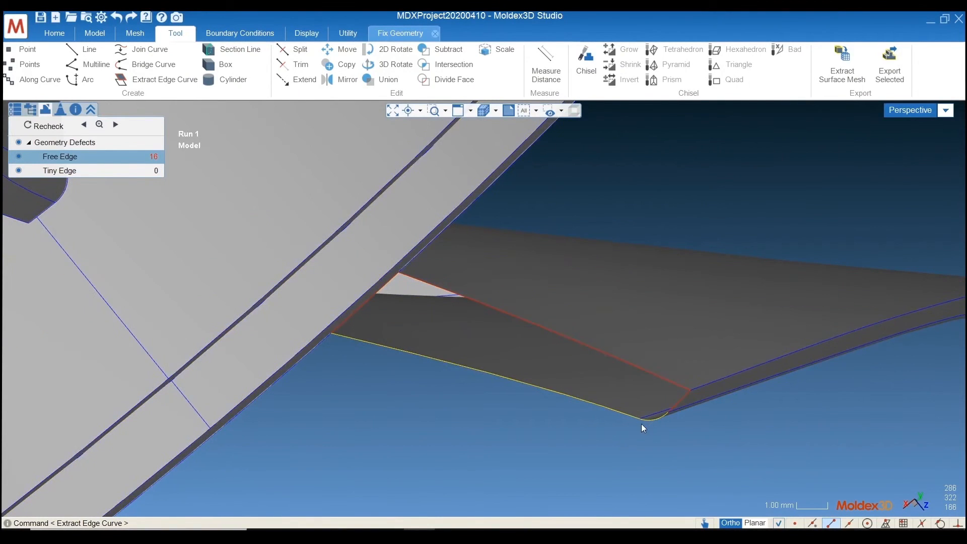
pyautogui.click(657, 419)
pyautogui.click(685, 439)
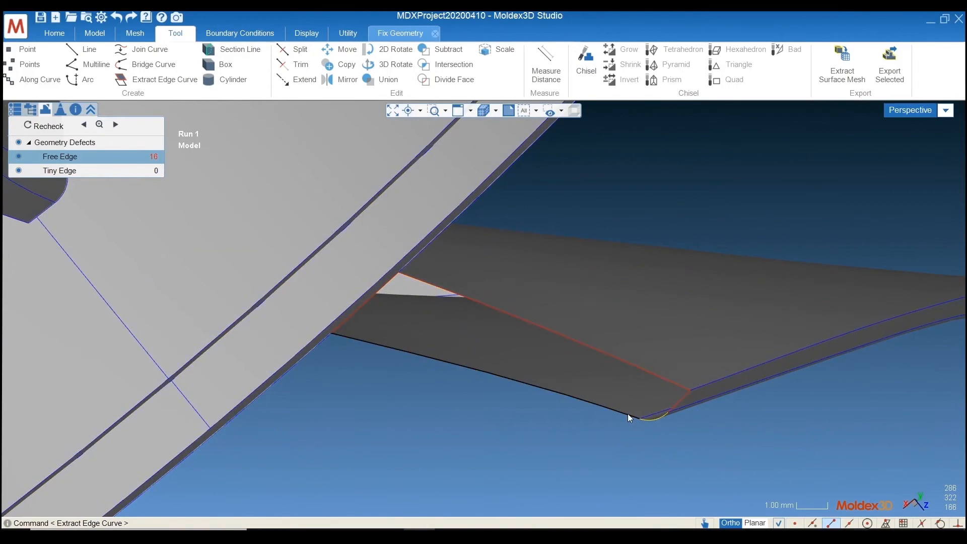
pyautogui.click(628, 414)
pyautogui.click(654, 437)
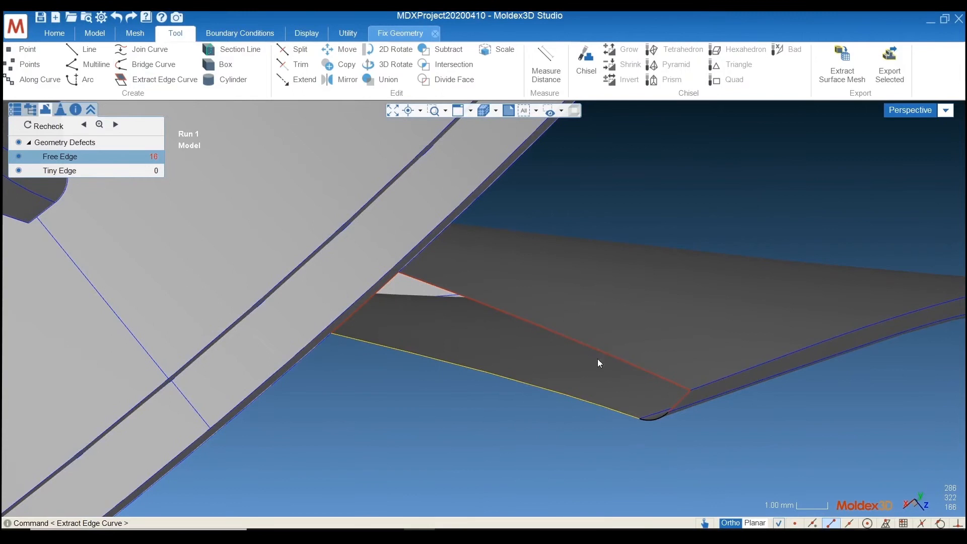
# Join the extracted long curve and rounded corner curve into one, and check that it selects as a single curve
pyautogui.click(653, 419)
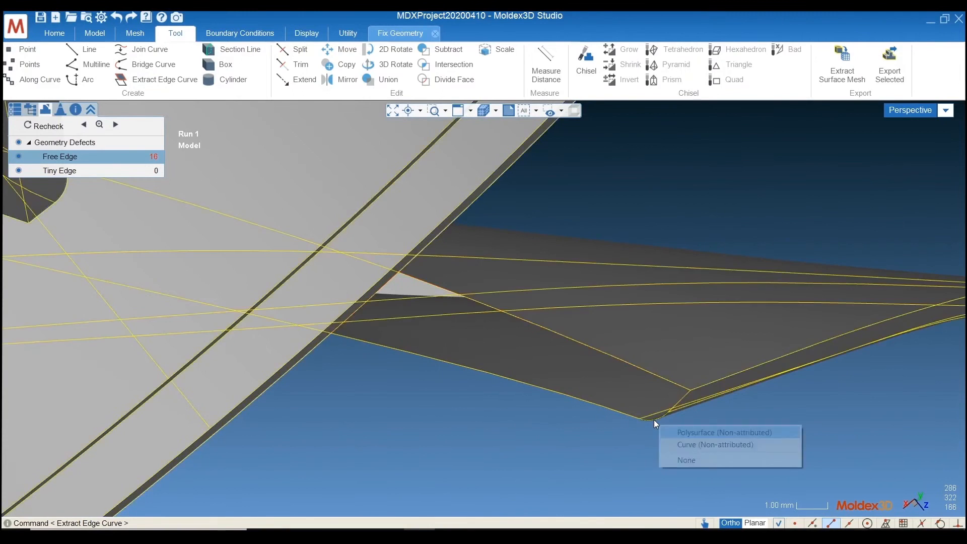
pyautogui.click(688, 442)
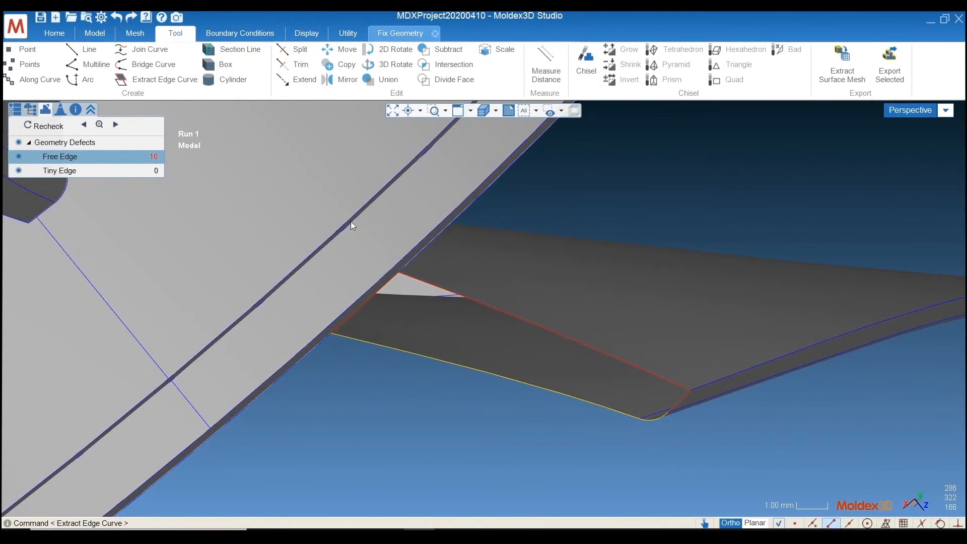
pyautogui.click(149, 50)
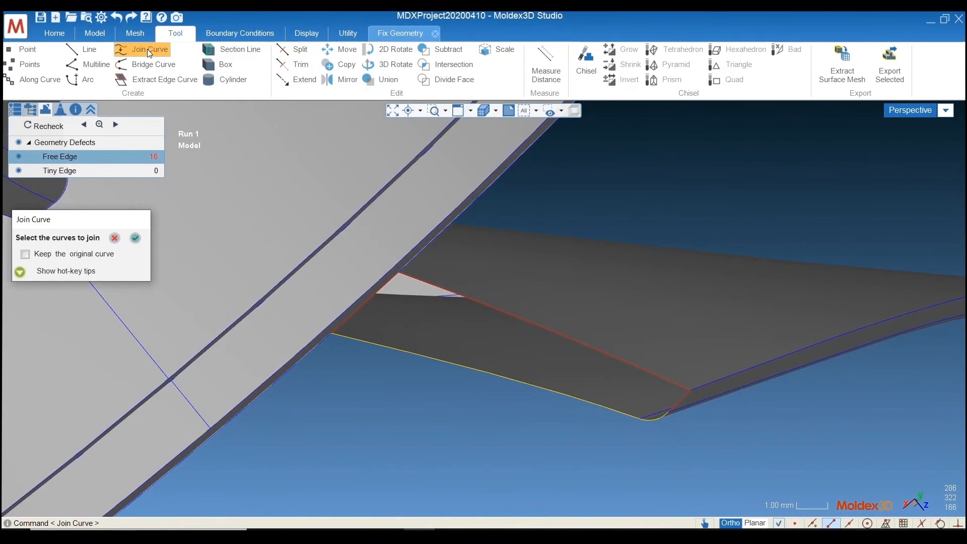
pyautogui.click(136, 241)
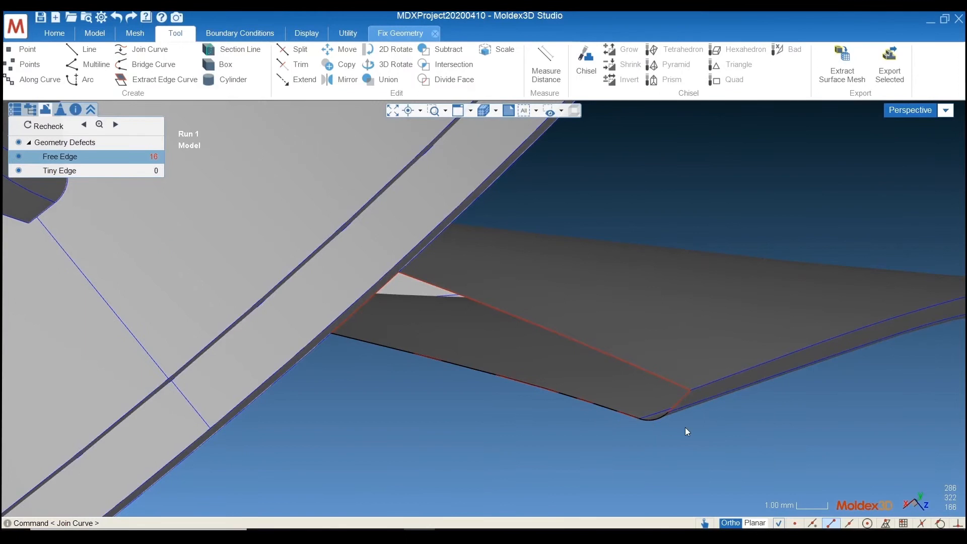
pyautogui.click(492, 383)
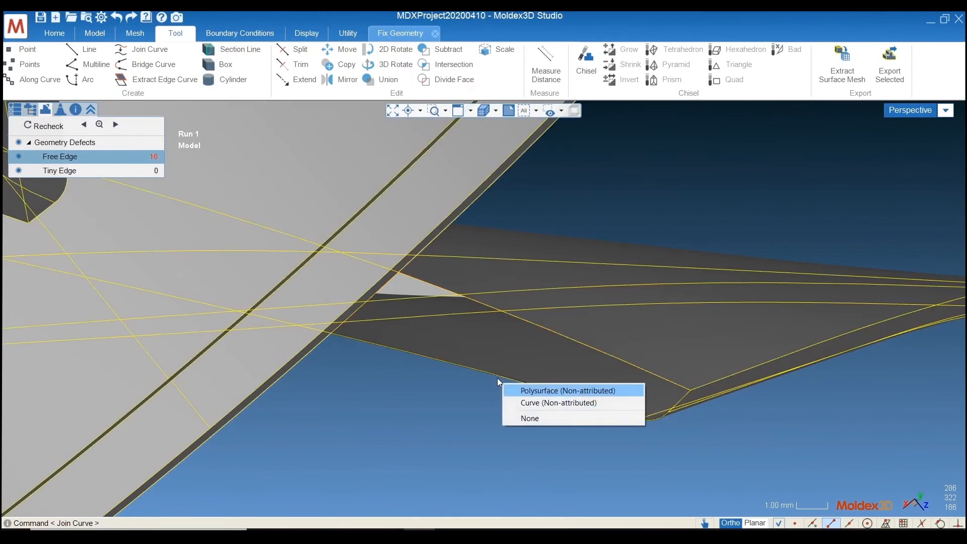
pyautogui.click(543, 404)
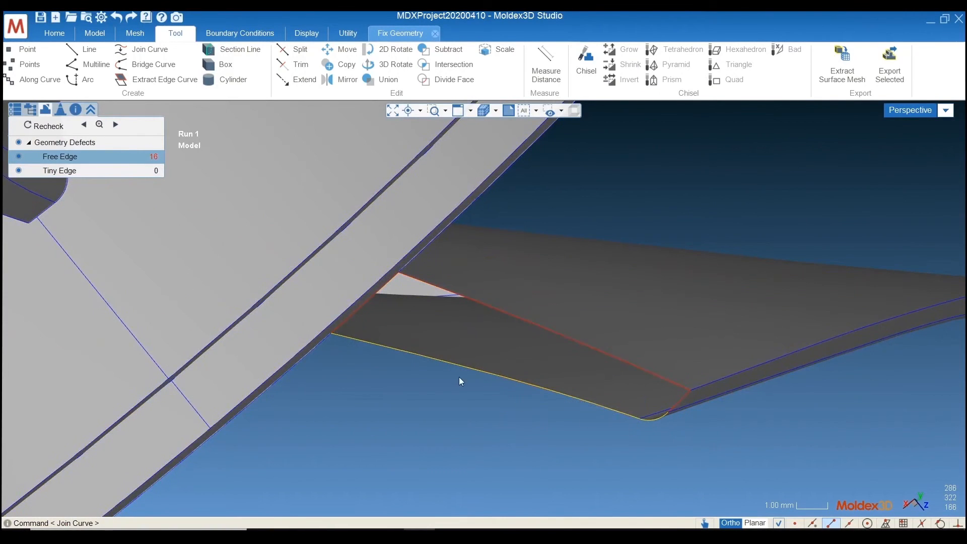
pyautogui.click(531, 430)
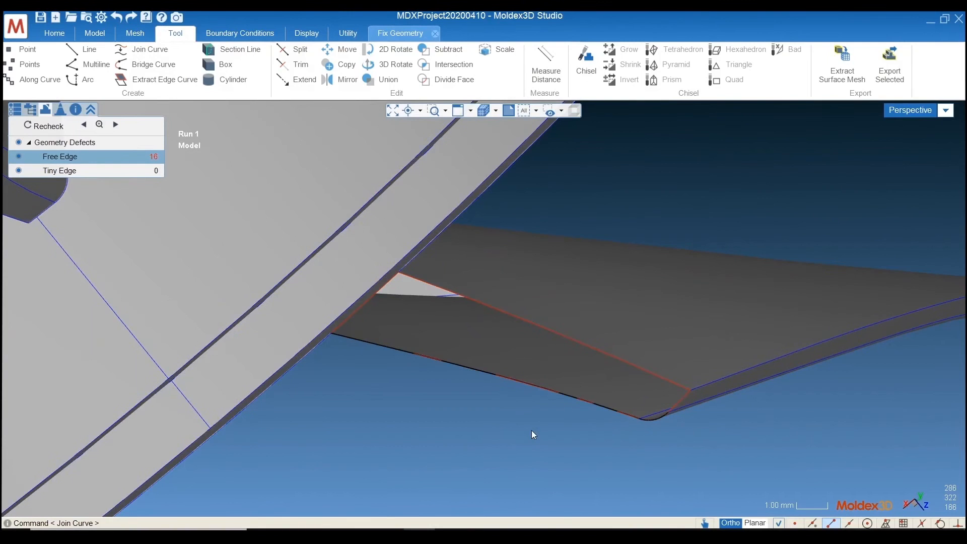
# Fill the long blade opening beside the hub, using the joined curve and the opening's remaining free edges as the boundary
pyautogui.click(388, 34)
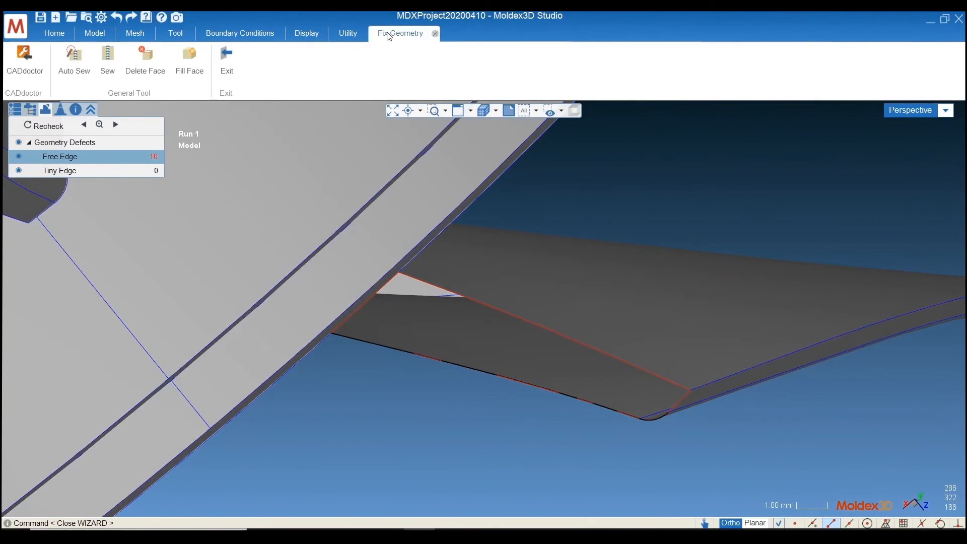
pyautogui.click(196, 75)
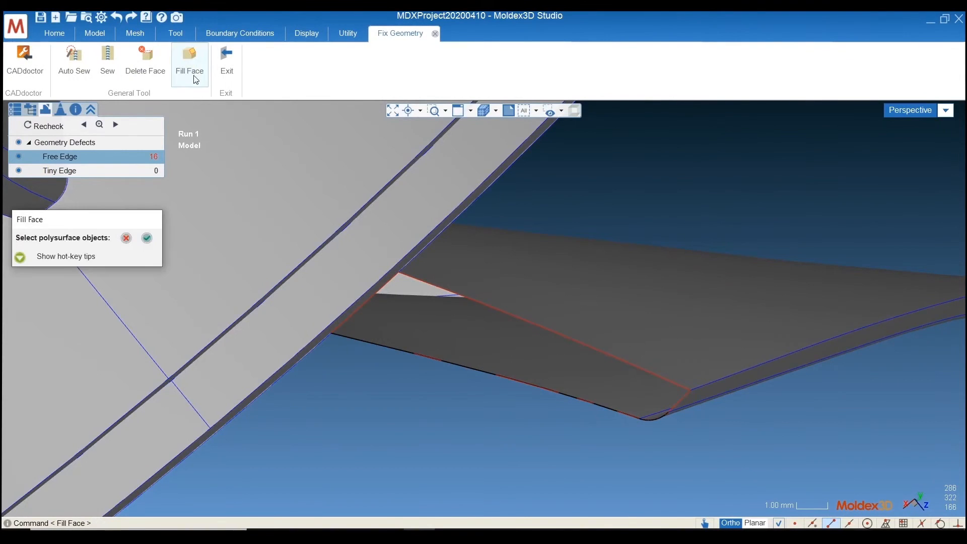
pyautogui.click(571, 396)
pyautogui.click(574, 398)
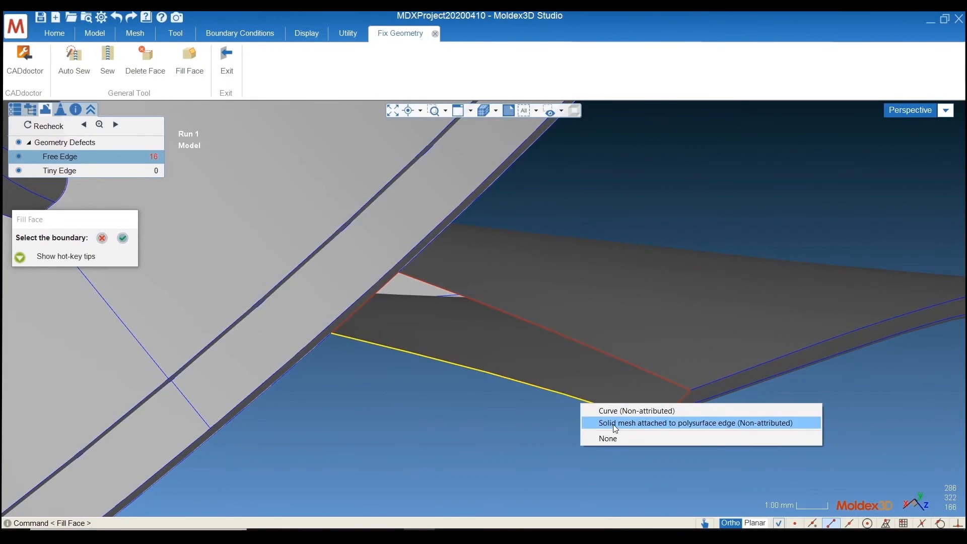
pyautogui.click(624, 410)
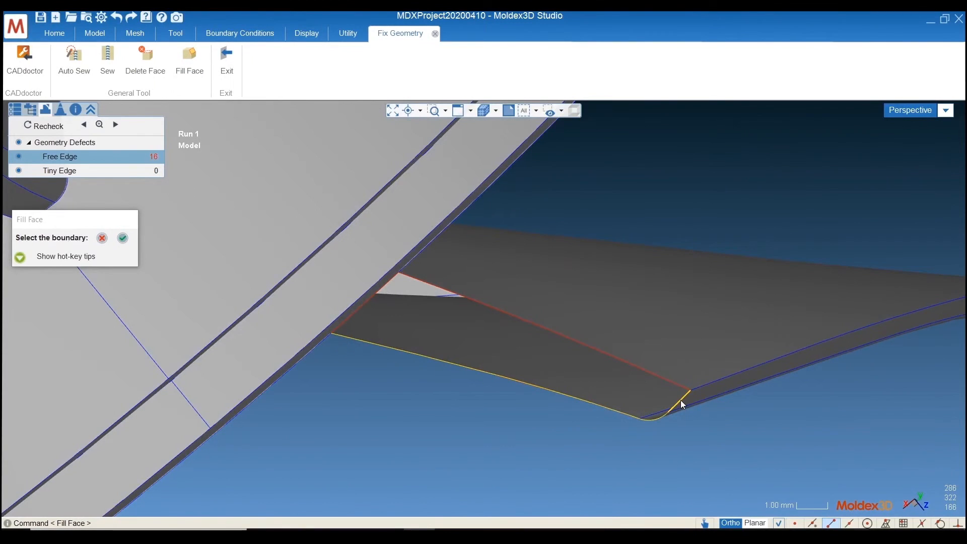
pyautogui.click(665, 379)
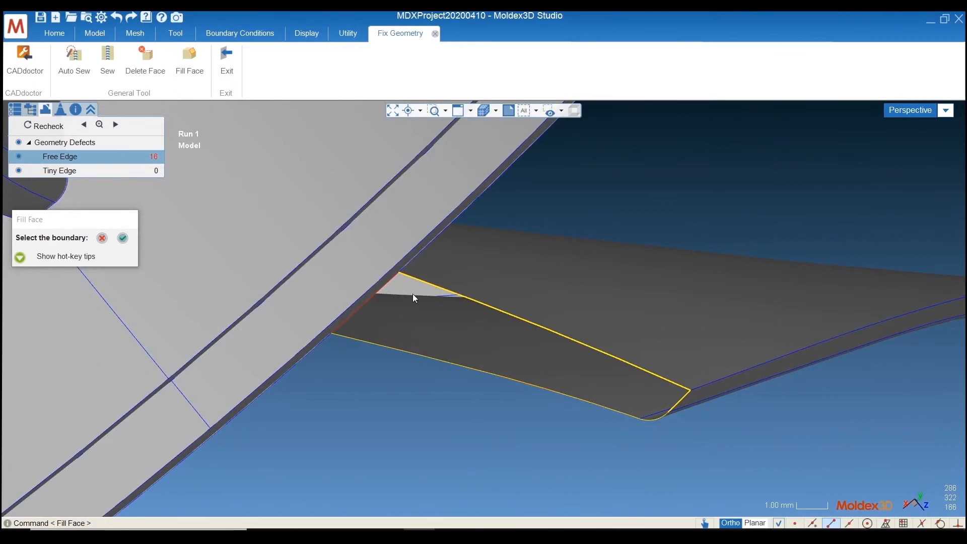
pyautogui.click(394, 281)
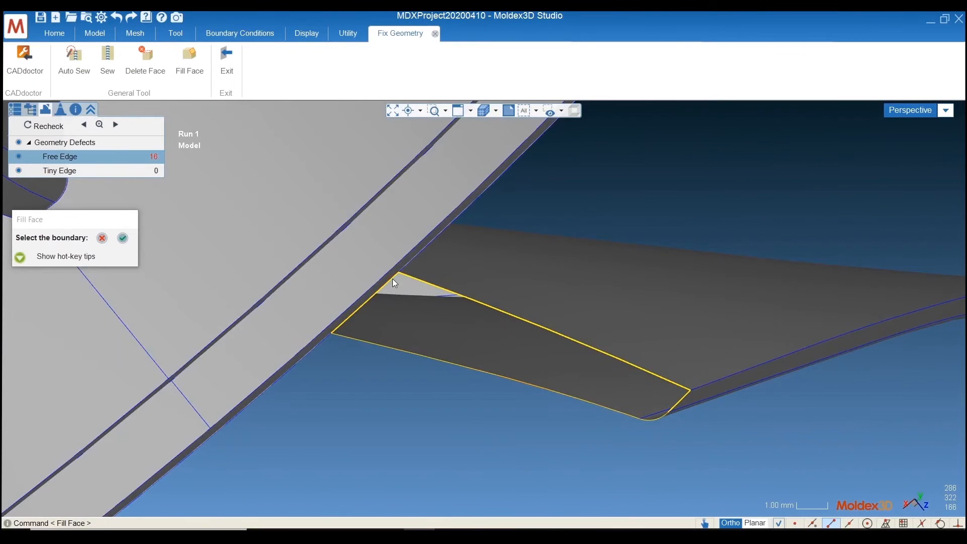
pyautogui.click(125, 240)
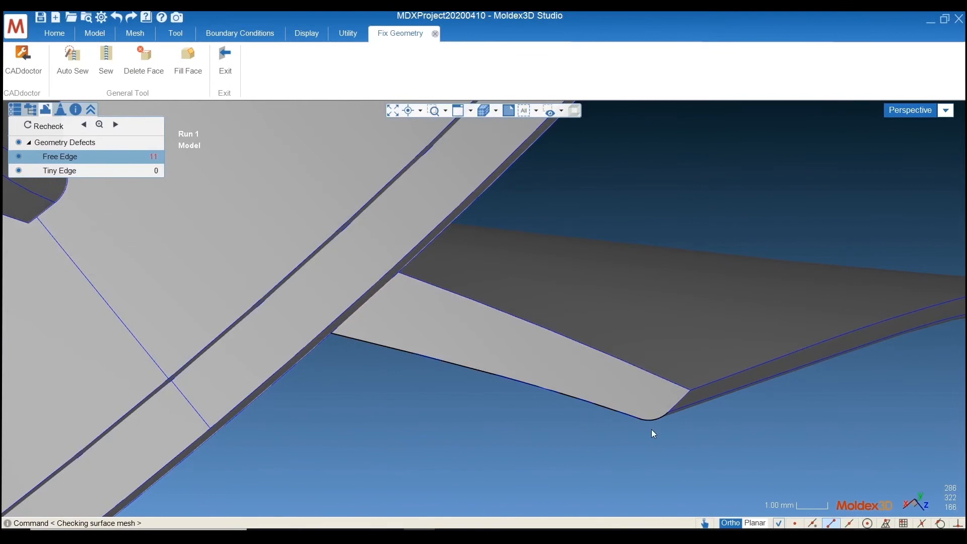
# Examine the remaining free-edge opening along the thin edge of the neighbouring blade, including its bent corner
pyautogui.scroll(-4, 403, 378)
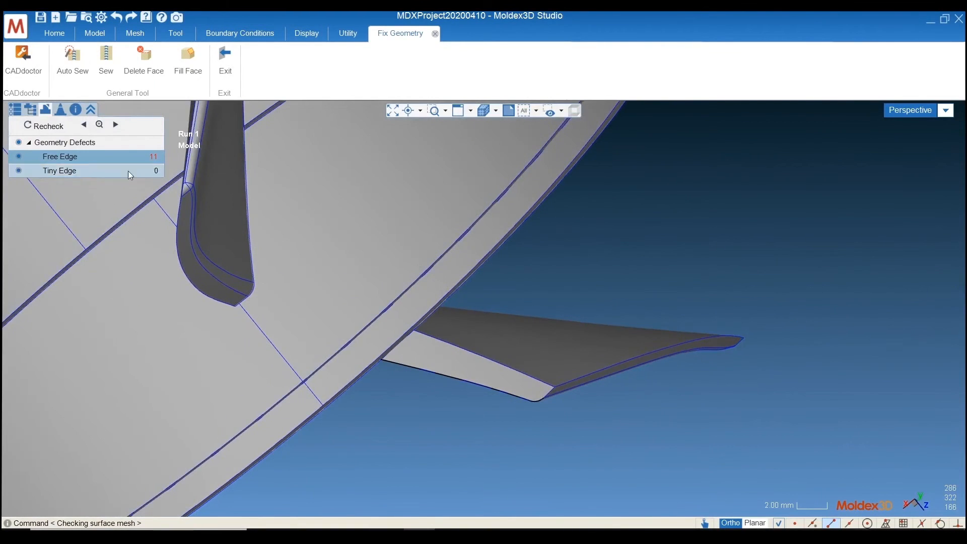
pyautogui.scroll(-3, 660, 394)
pyautogui.moveTo(605, 390)
pyautogui.mouseDown(button='middle')
pyautogui.moveTo(112, 397)
pyautogui.moveTo(611, 371)
pyautogui.moveTo(138, 408)
pyautogui.moveTo(458, 378)
pyautogui.moveTo(366, 426)
pyautogui.moveTo(425, 378)
pyautogui.mouseUp(button='middle')
pyautogui.scroll(-5, 112, 397)
pyautogui.scroll(2, 428, 374)
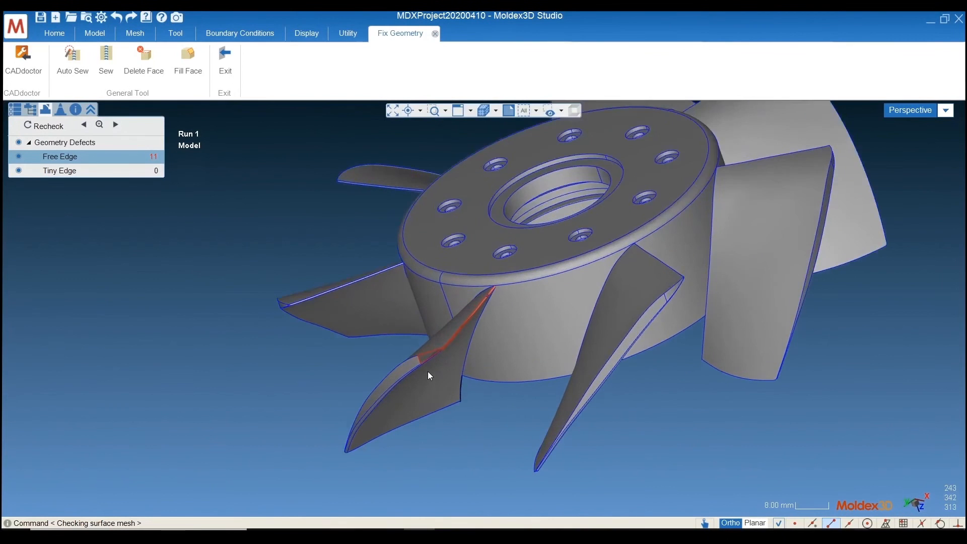
pyautogui.scroll(6, 428, 370)
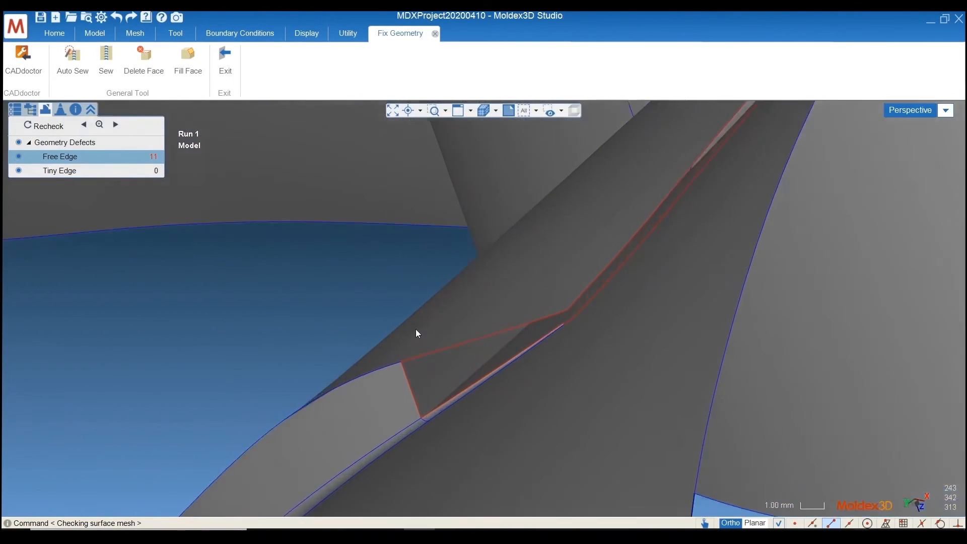
pyautogui.scroll(3, 417, 329)
pyautogui.moveTo(427, 328); pyautogui.dragTo(540, 334, button='middle')
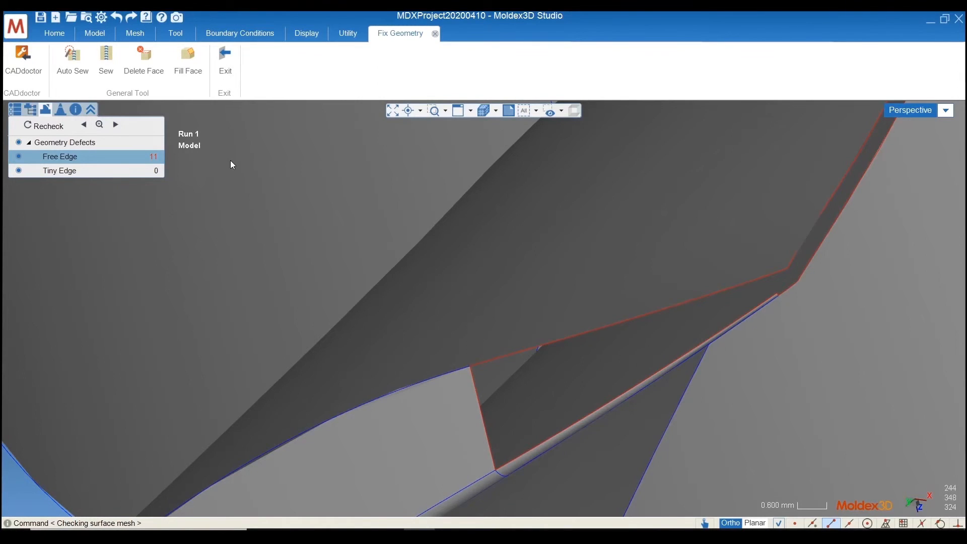
pyautogui.click(188, 75)
pyautogui.scroll(2, 837, 312)
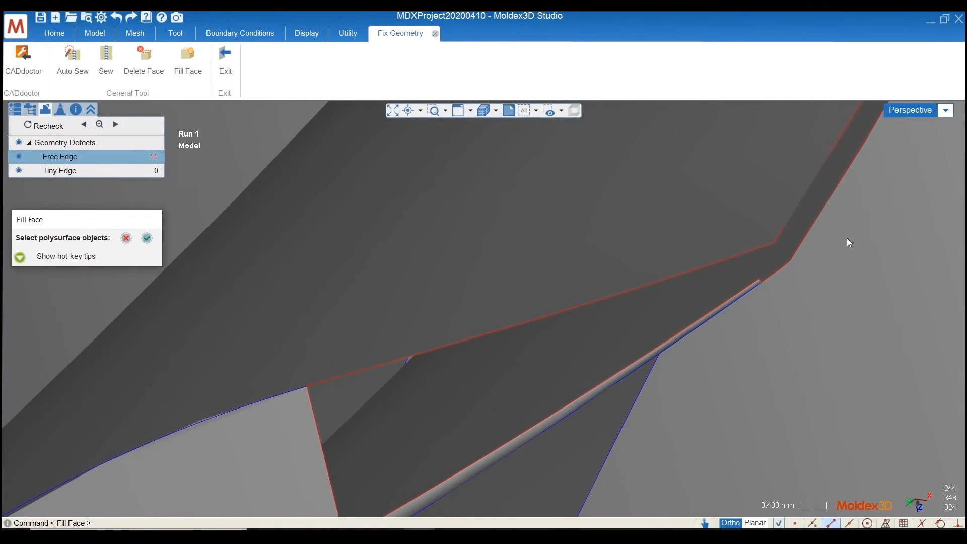
pyautogui.click(707, 279)
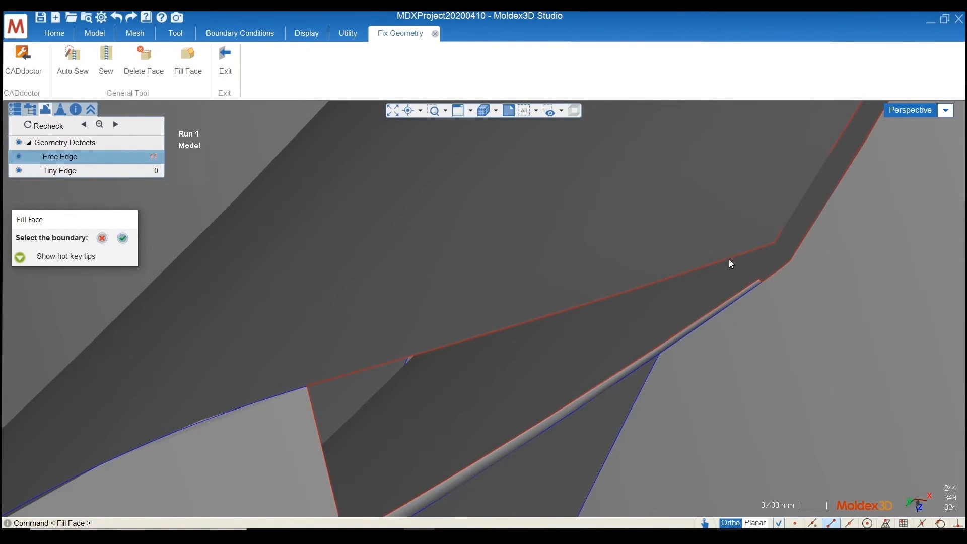
pyautogui.click(730, 263)
pyautogui.scroll(3, 764, 250)
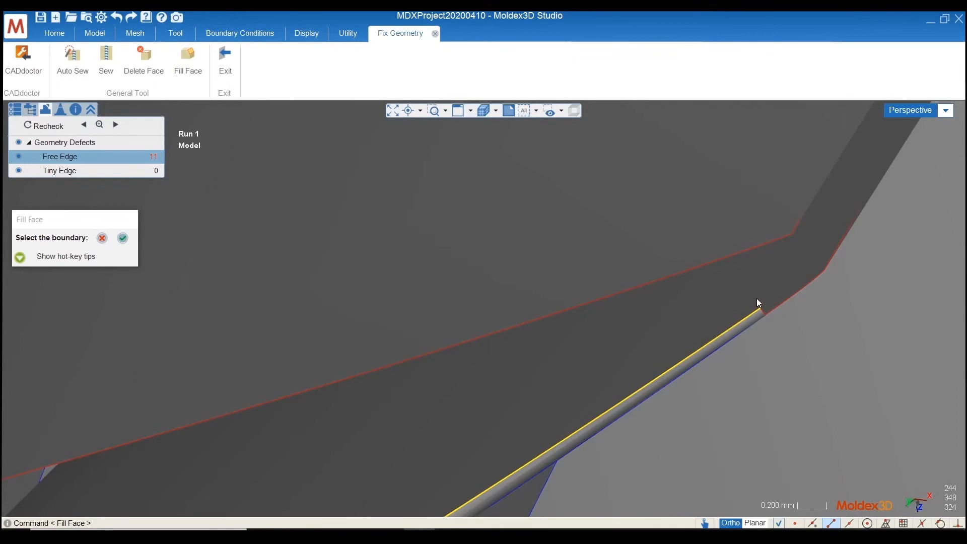
pyautogui.scroll(-2, 786, 259)
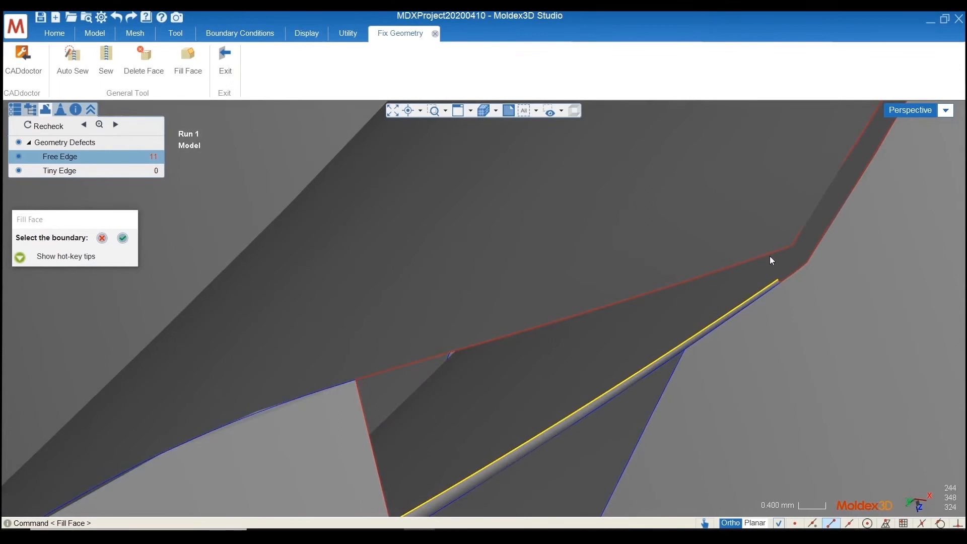
pyautogui.scroll(-3, 796, 246)
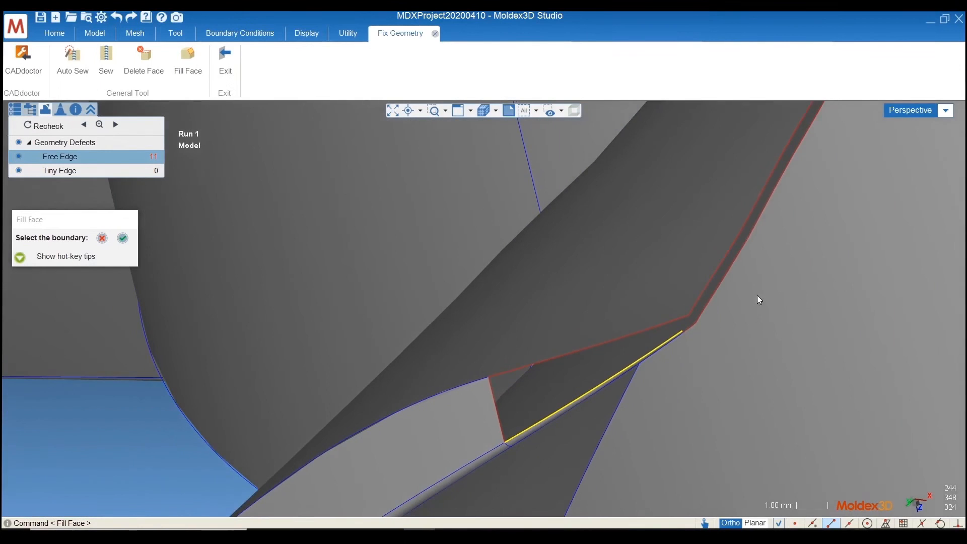
pyautogui.scroll(-2, 709, 353)
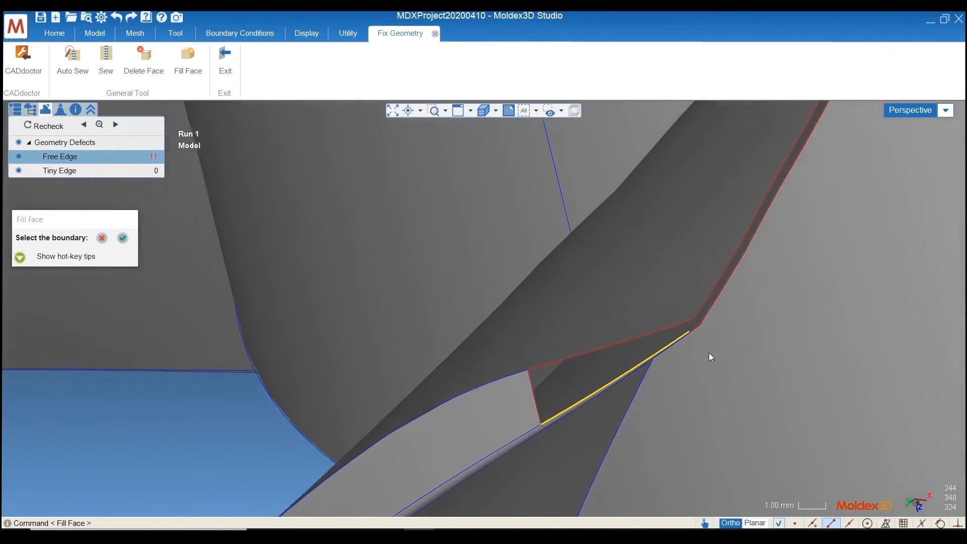
pyautogui.scroll(5, 700, 350)
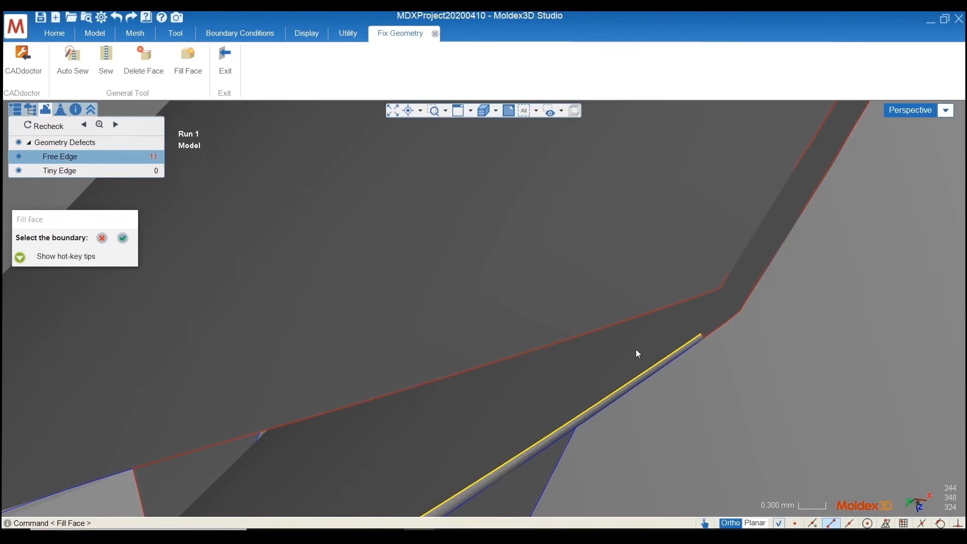
# Draw a line about 0.445 mm long across the opening, from the lower long edge's endpoint to the upper free edge, with endpoint snapping
pyautogui.click(171, 34)
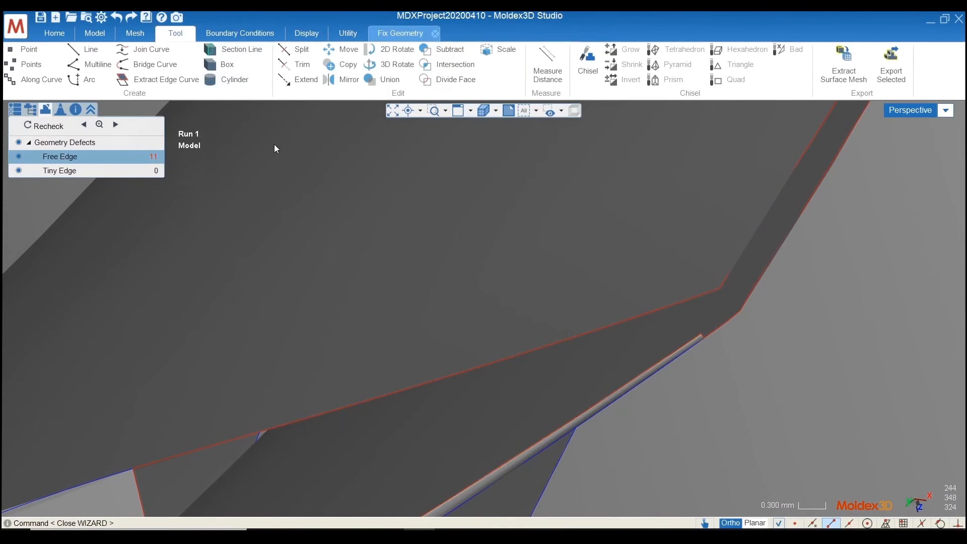
pyautogui.click(76, 52)
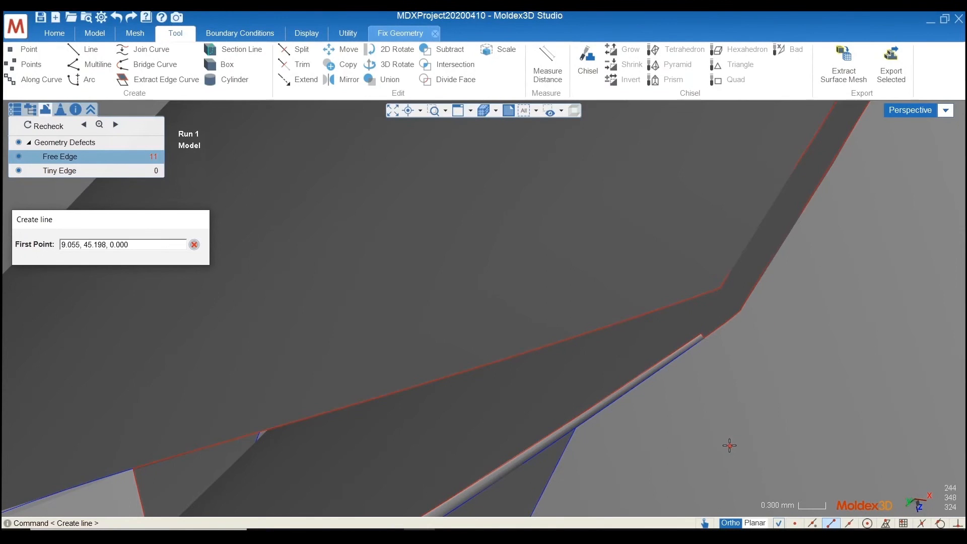
pyautogui.click(780, 524)
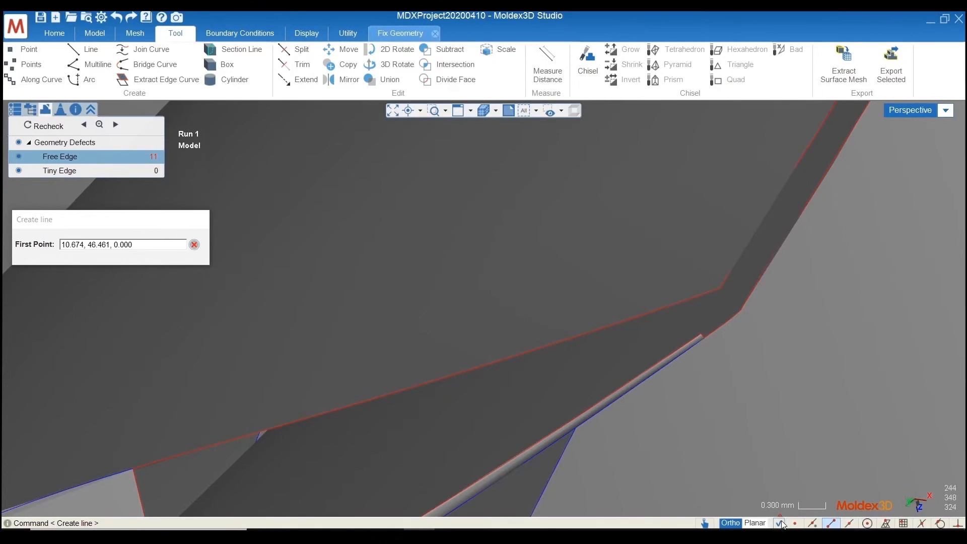
pyautogui.click(831, 524)
pyautogui.click(701, 332)
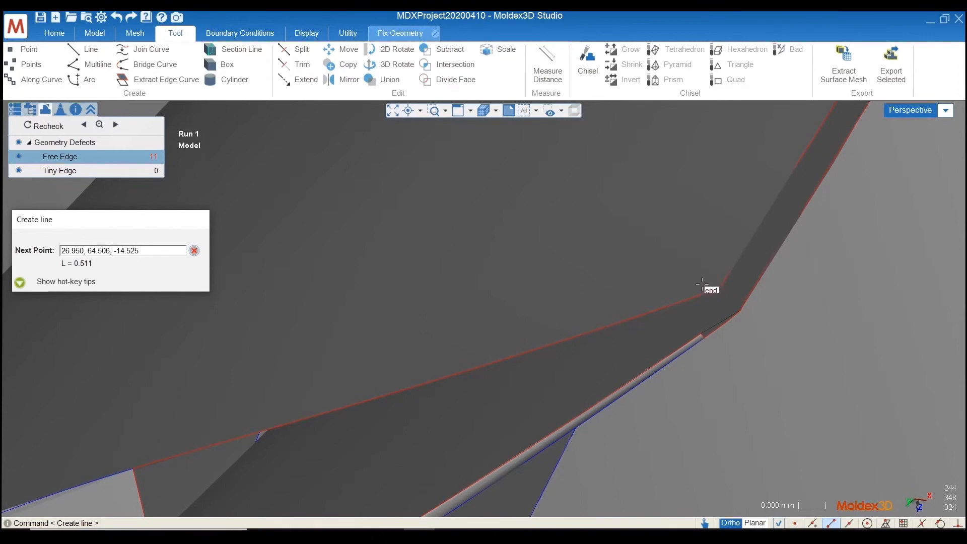
pyautogui.click(690, 303)
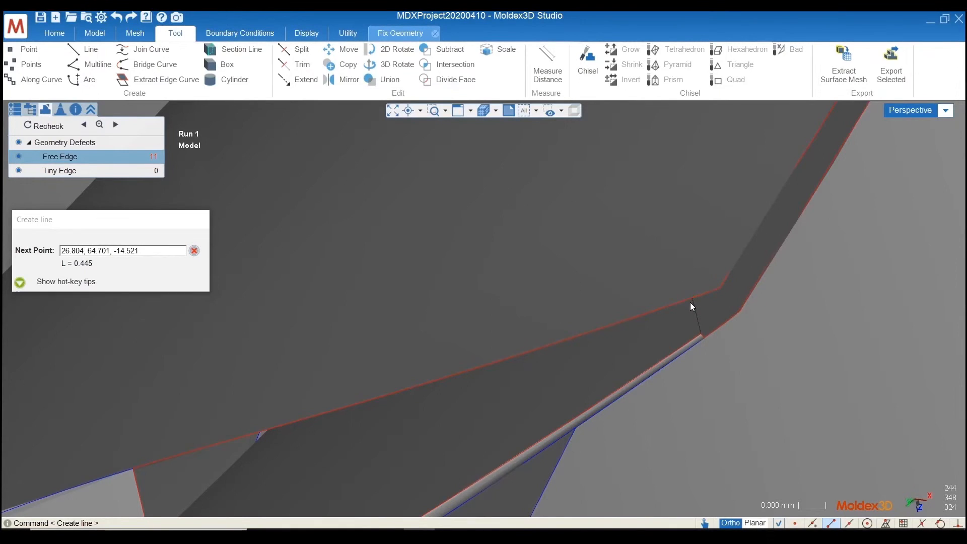
pyautogui.scroll(-3, 724, 310)
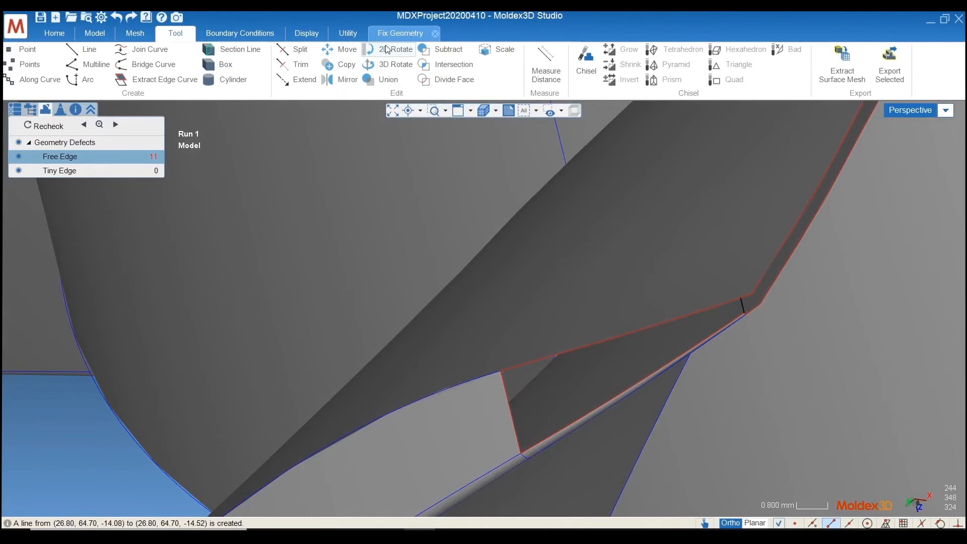
# Fill the wider part of the opening with a face bounded by the dividing line, both long edges and the short end edge
pyautogui.click(399, 33)
pyautogui.click(201, 74)
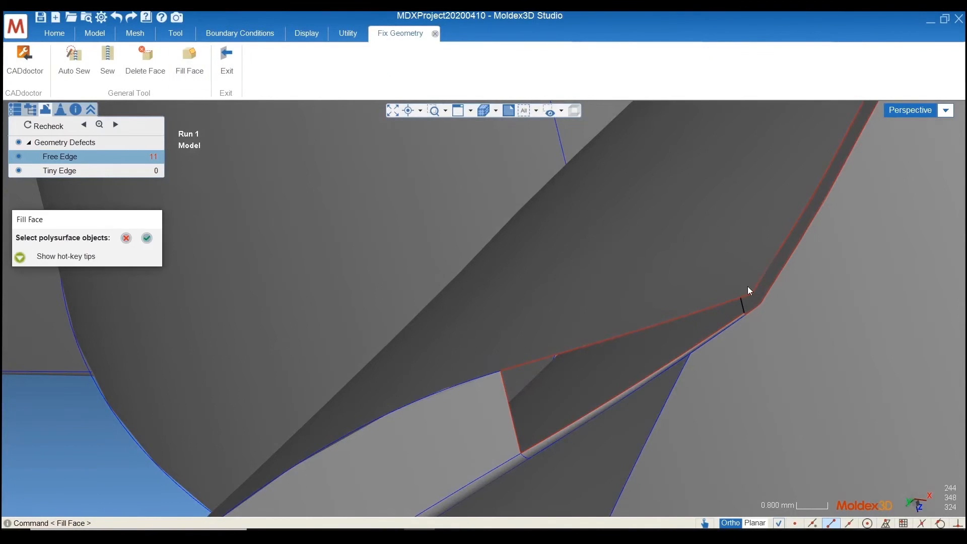
pyautogui.click(723, 277)
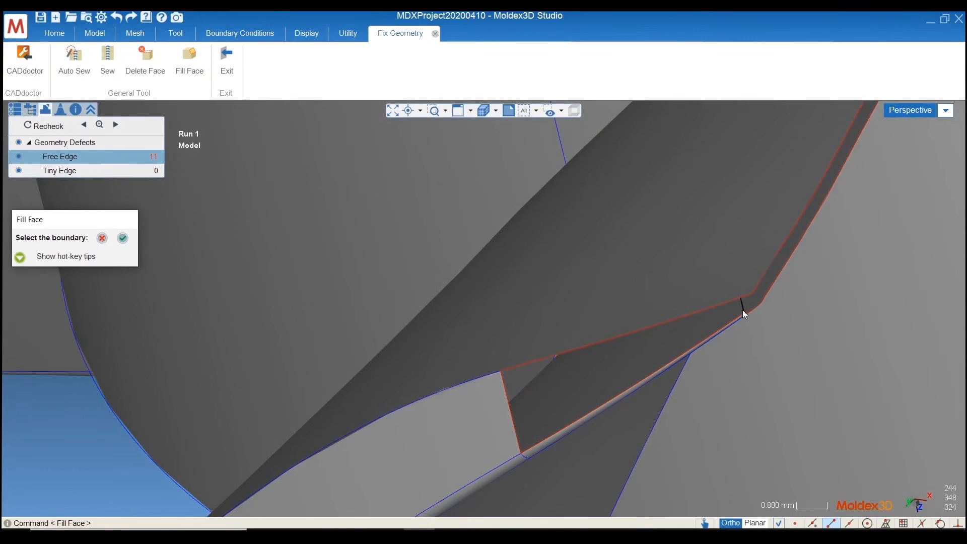
pyautogui.click(723, 301)
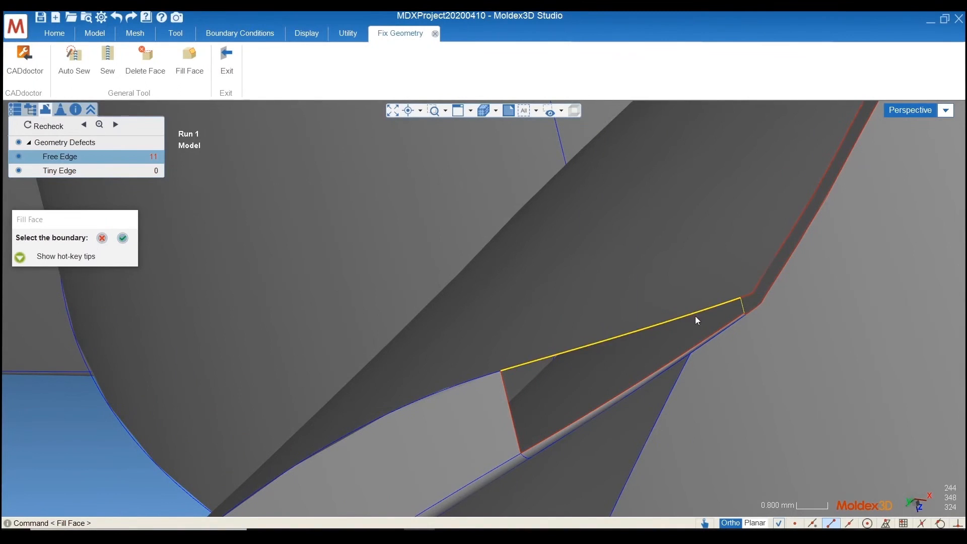
pyautogui.click(601, 404)
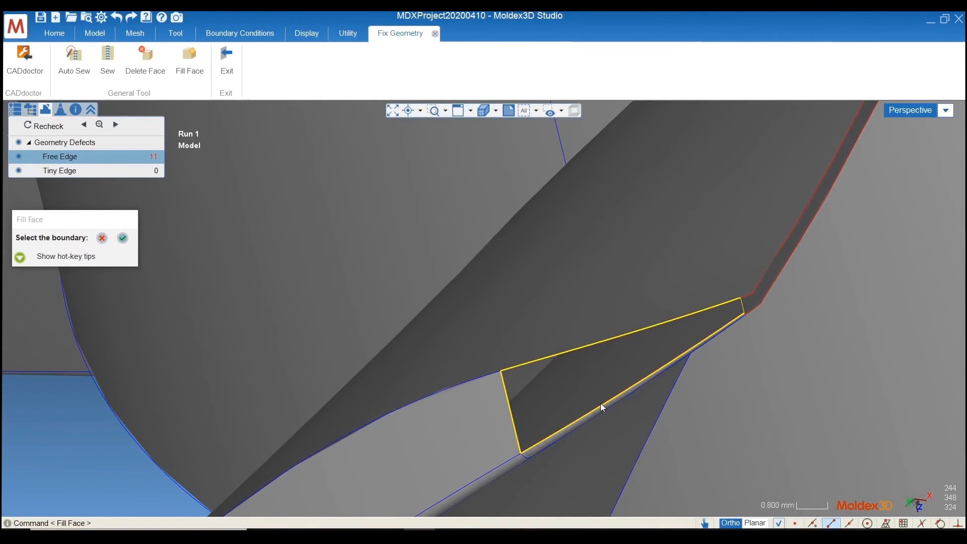
pyautogui.click(125, 240)
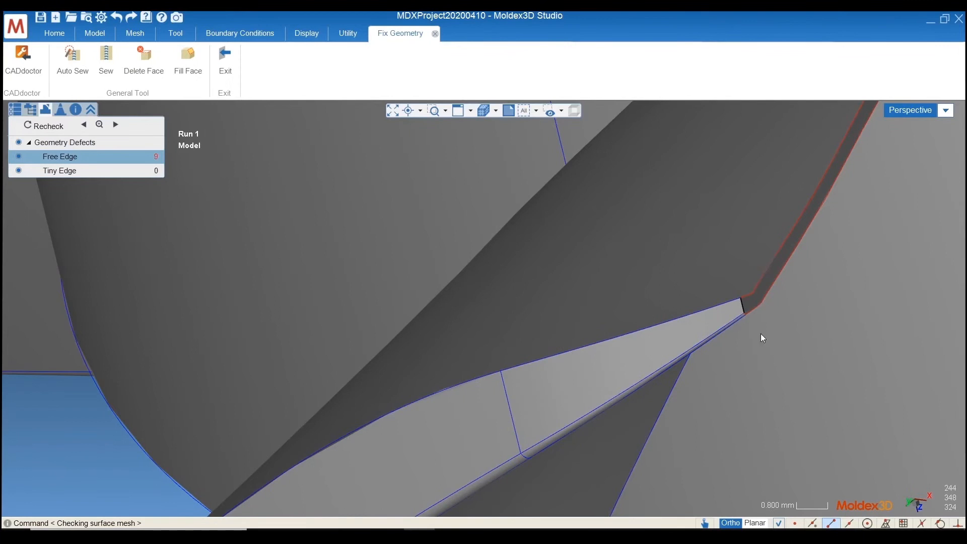
# Extract edge curves from the tiny corner edge, the curved lower edge and the short upper edge beside the dividing line
pyautogui.scroll(5, 763, 312)
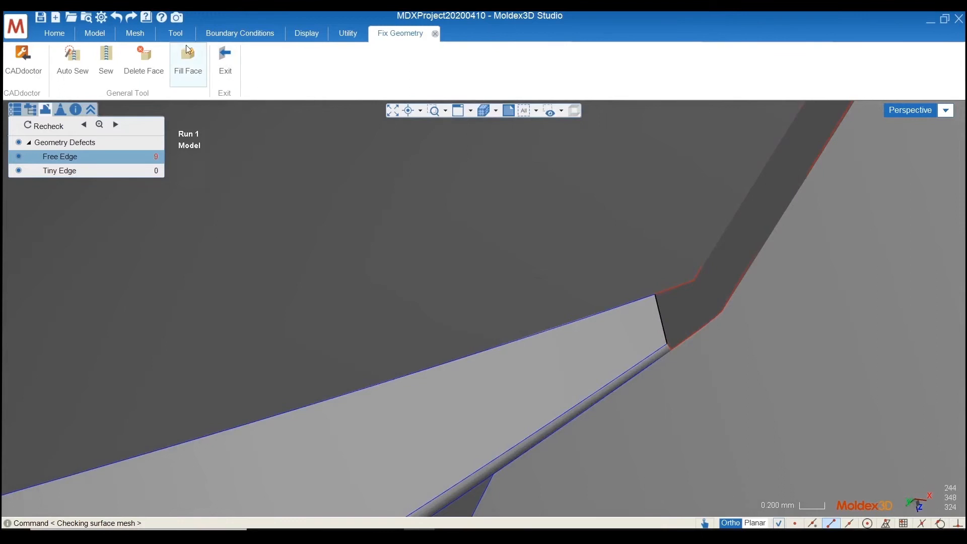
pyautogui.click(170, 33)
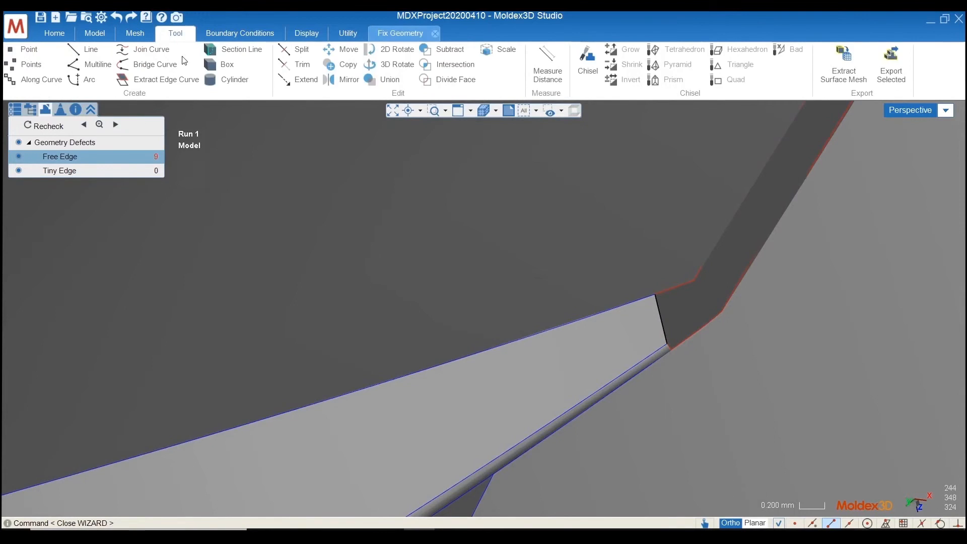
pyautogui.click(156, 79)
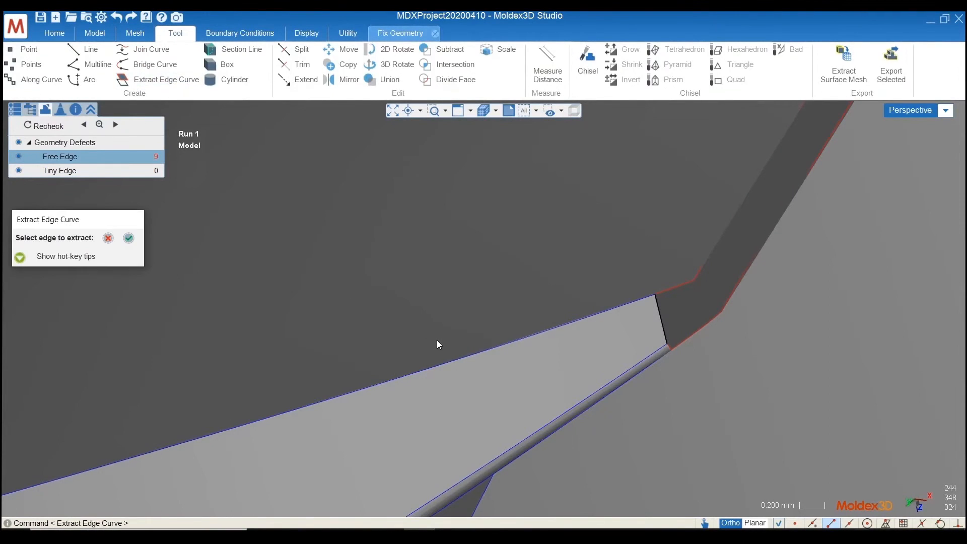
pyautogui.scroll(2, 682, 353)
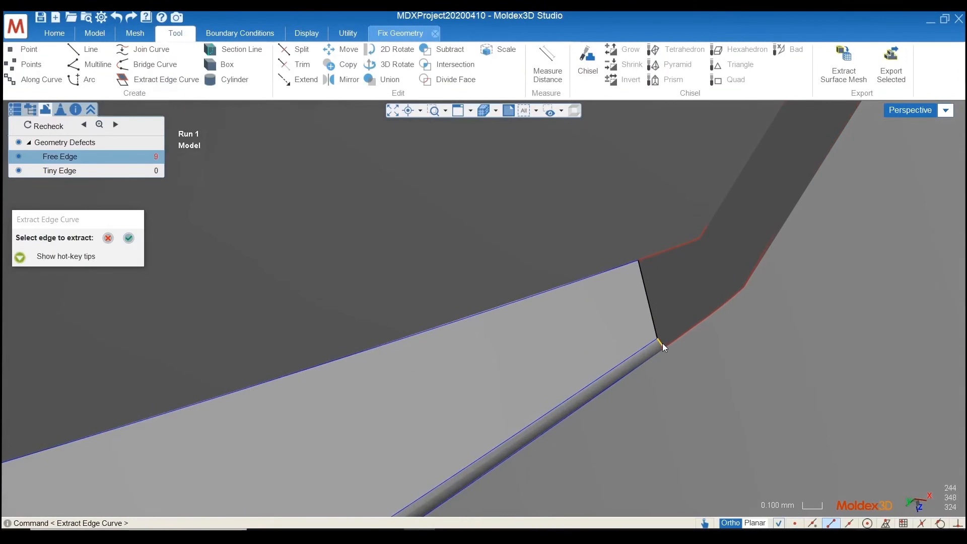
pyautogui.click(713, 311)
pyautogui.click(665, 250)
pyautogui.click(129, 238)
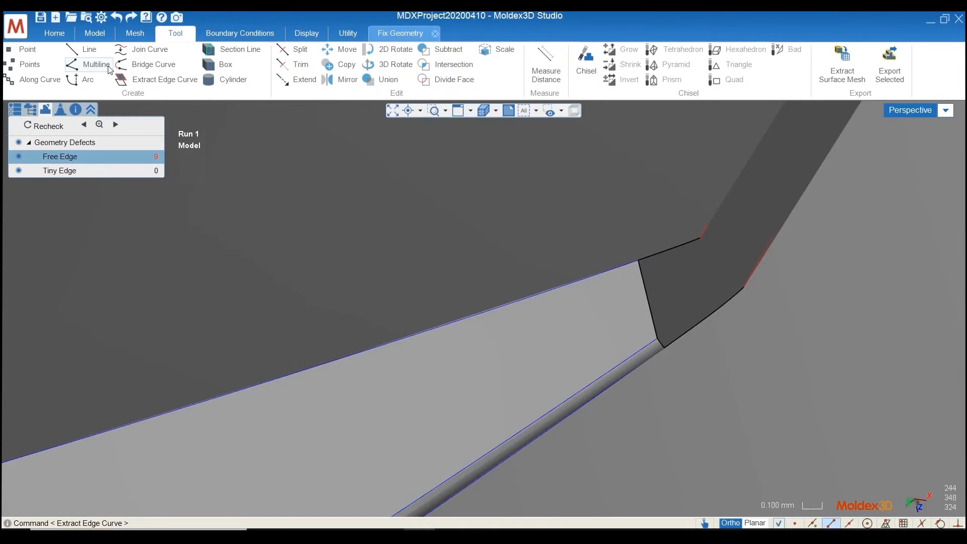
# Draw a line about 0.456 mm long across the corner opening, from the short upper edge's endpoint to the curved lower edge's endpoint
pyautogui.click(85, 49)
pyautogui.click(700, 238)
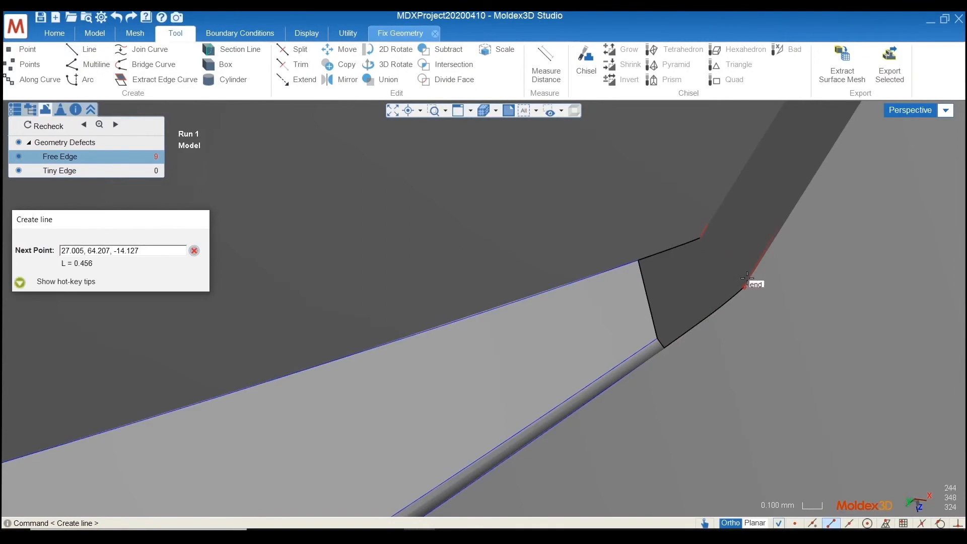
pyautogui.click(744, 287)
pyautogui.click(722, 261)
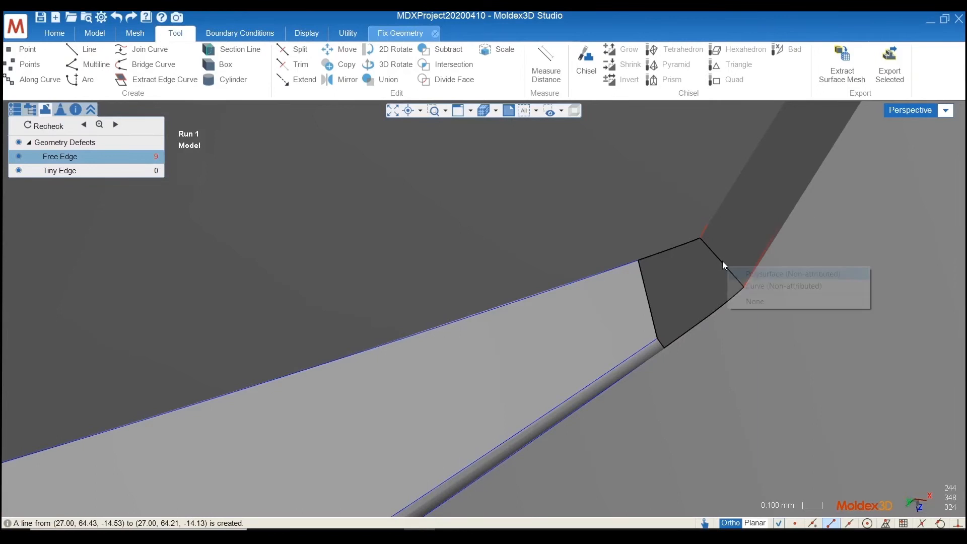
pyautogui.click(751, 285)
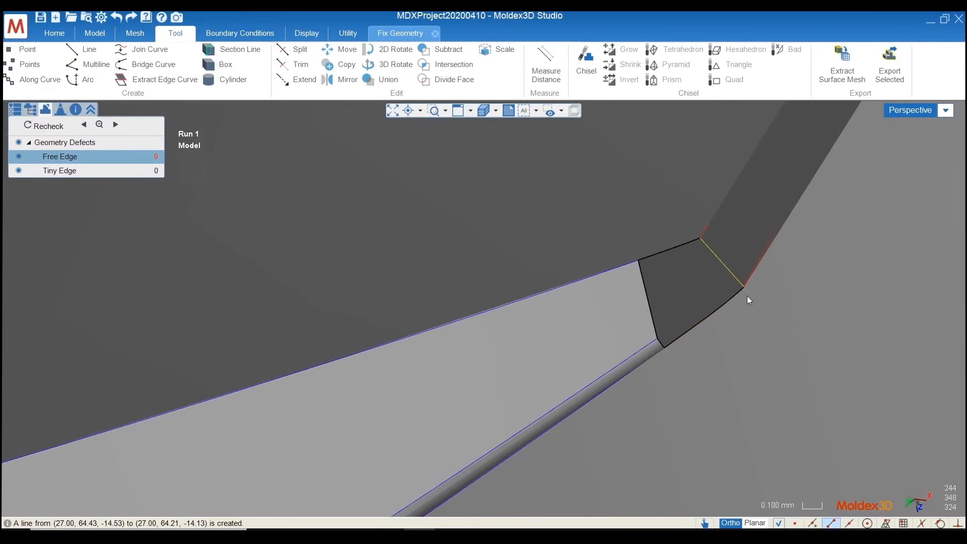
# Join the extracted curves along the curved lower edge of the corner opening, without keeping the originals
pyautogui.click(739, 297)
pyautogui.click(762, 319)
pyautogui.click(693, 335)
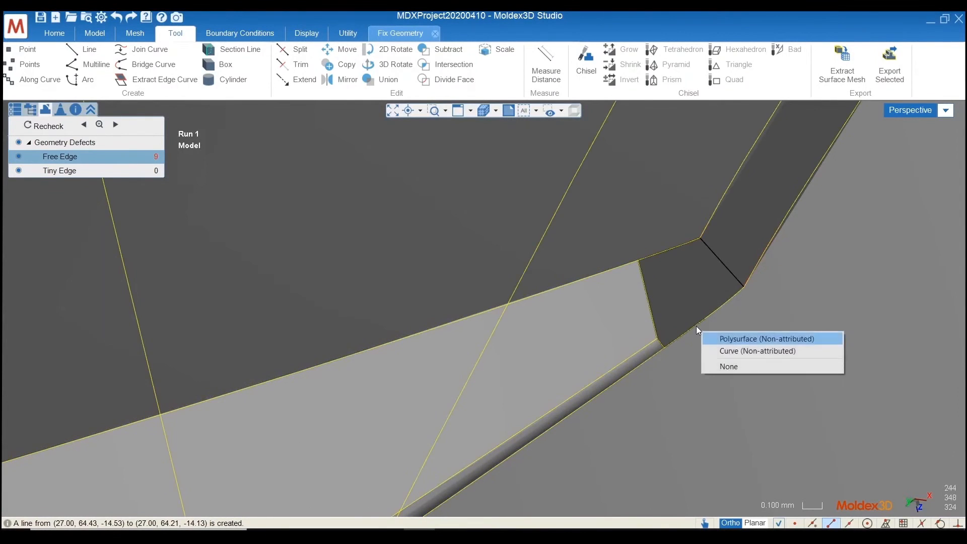
pyautogui.click(718, 348)
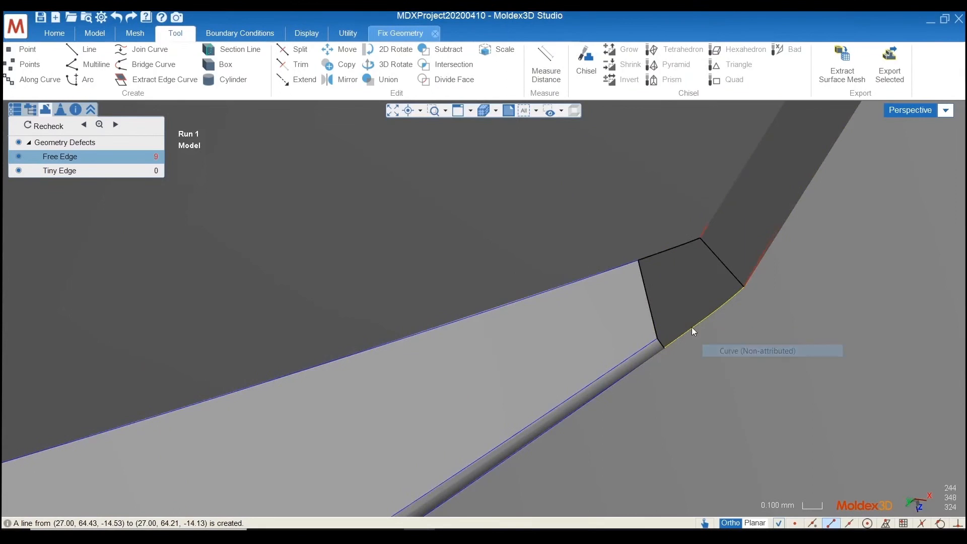
pyautogui.click(149, 49)
pyautogui.click(136, 238)
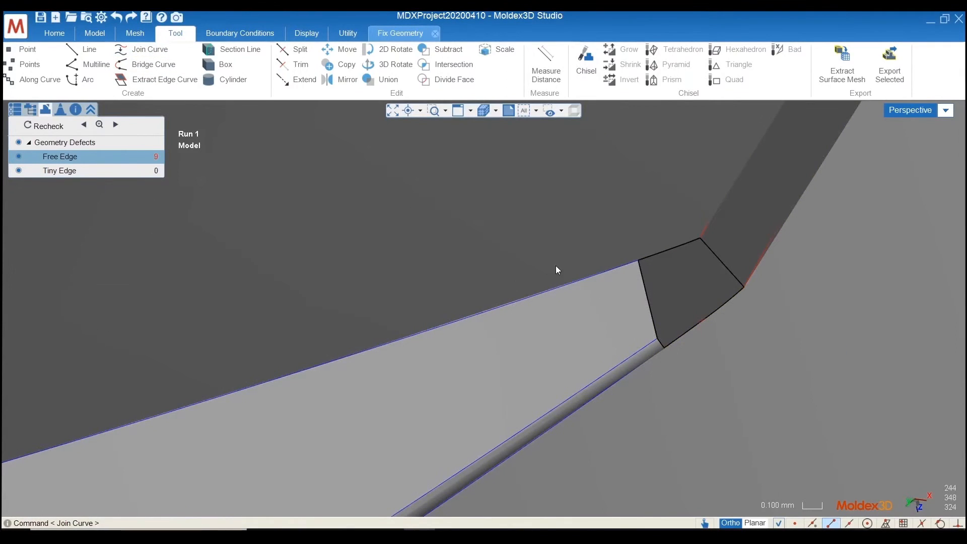
# Join the extracted curves along the short upper edge of the corner opening
pyautogui.click(698, 246)
pyautogui.click(730, 272)
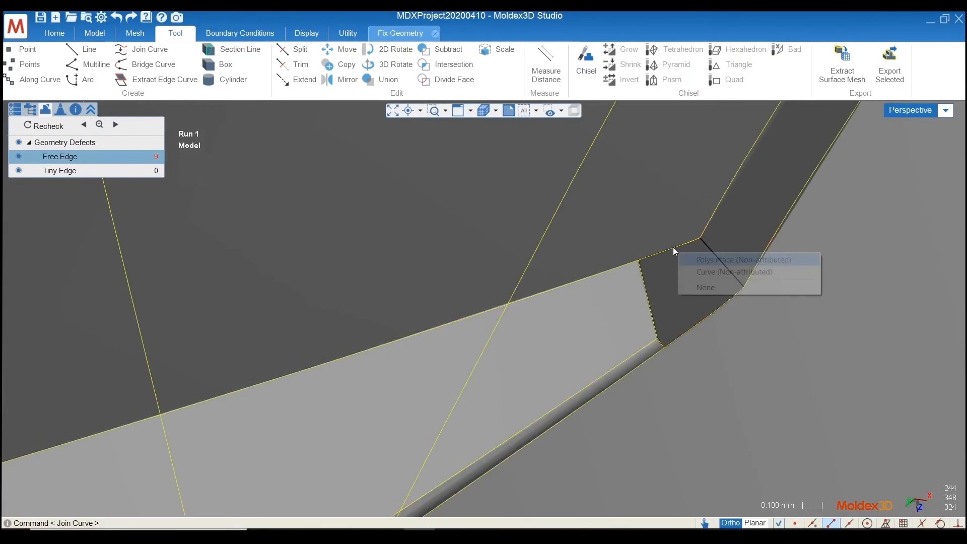
pyautogui.click(675, 249)
pyautogui.click(705, 270)
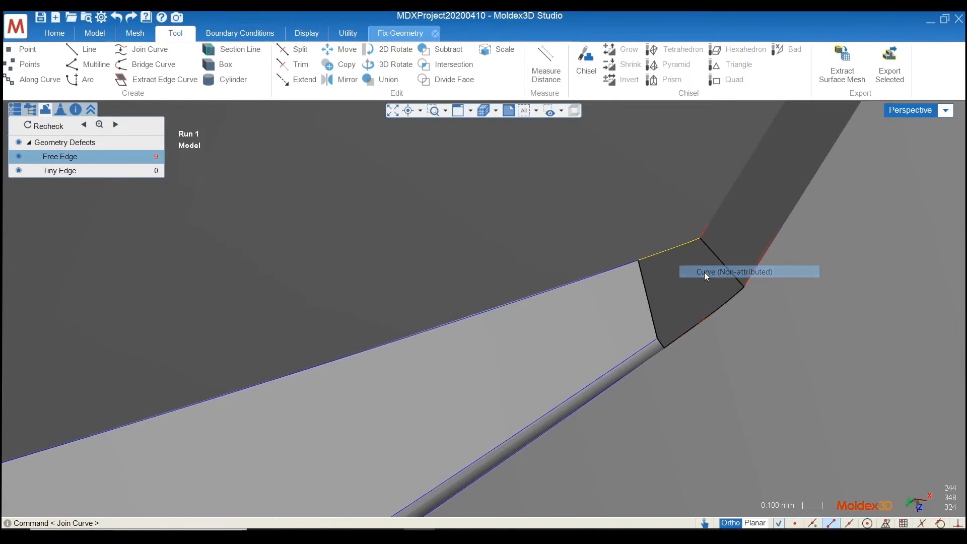
pyautogui.click(146, 49)
pyautogui.click(136, 238)
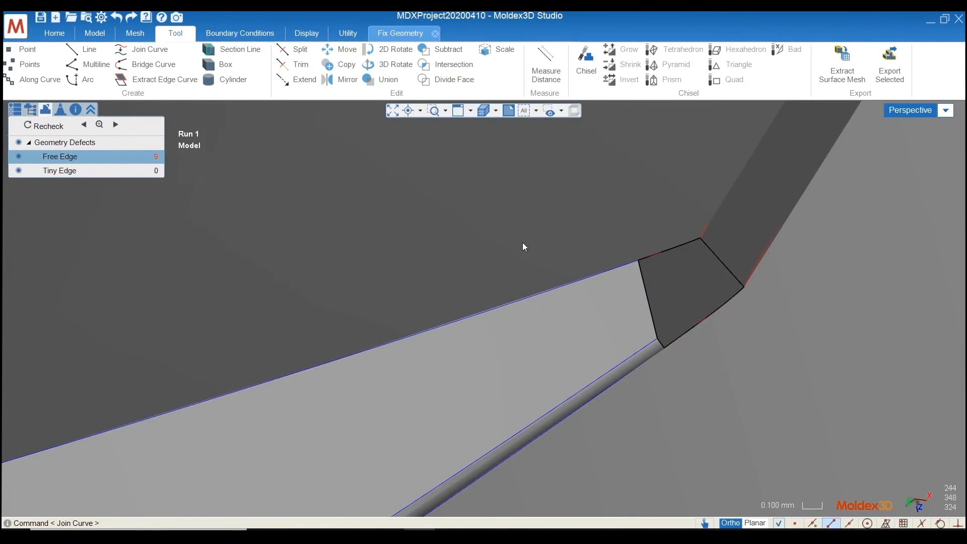
# Join the earlier dividing line and the tiny corner curve into one boundary curve
pyautogui.click(649, 301)
pyautogui.click(699, 314)
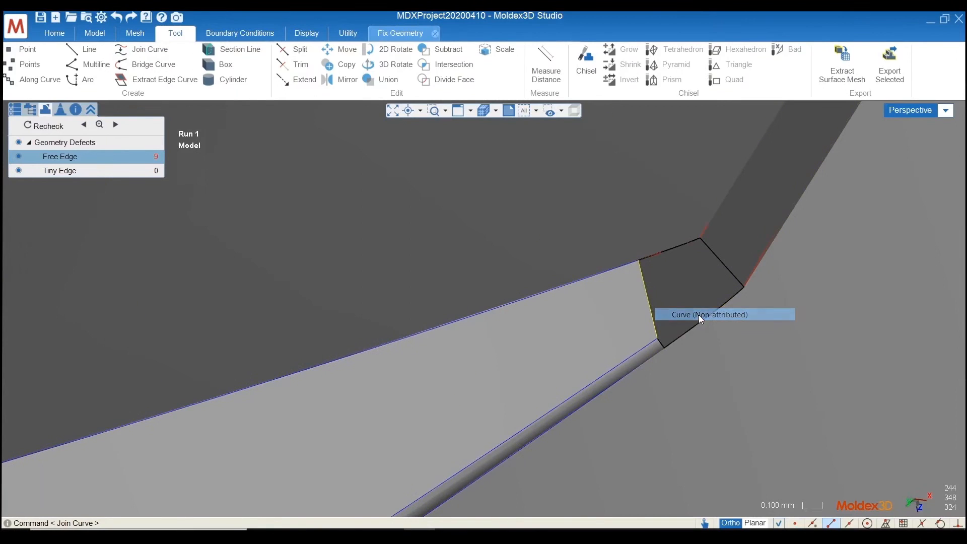
pyautogui.click(662, 344)
pyautogui.click(685, 355)
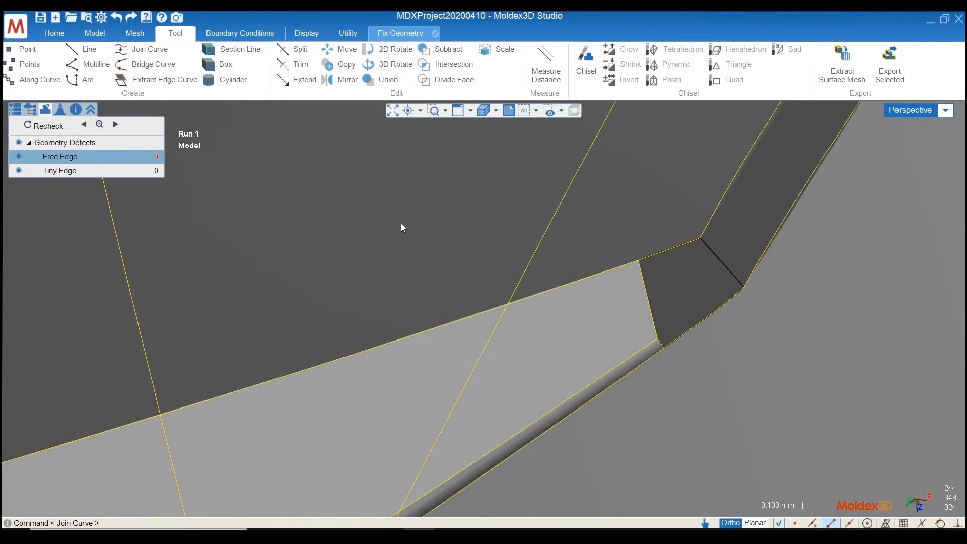
pyautogui.rightClick(662, 344)
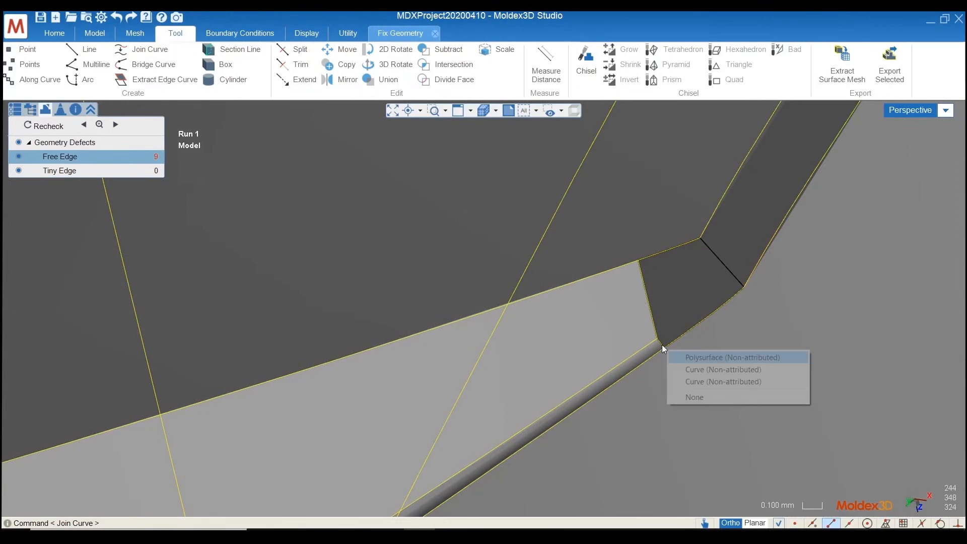
pyautogui.click(770, 380)
pyautogui.scroll(2, 660, 348)
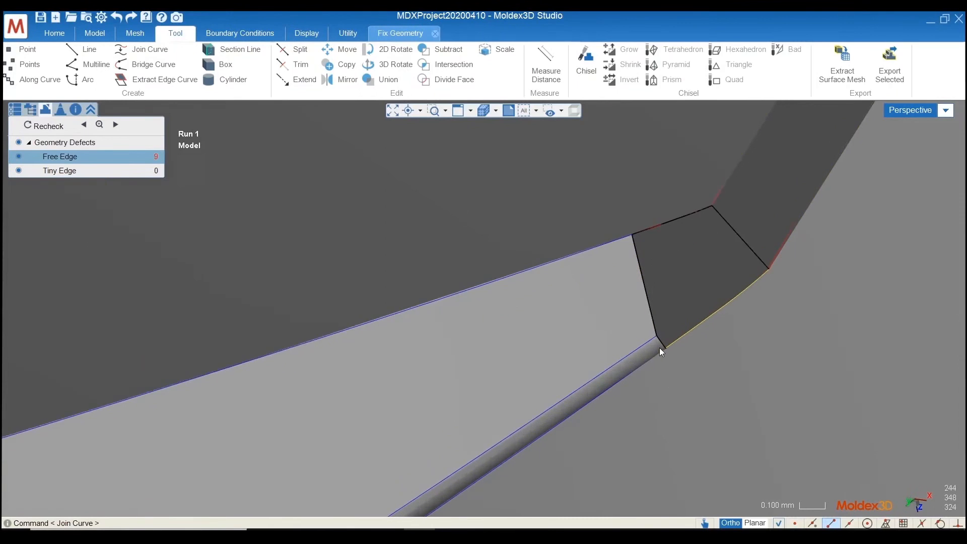
pyautogui.rightClick(662, 344)
pyautogui.click(680, 369)
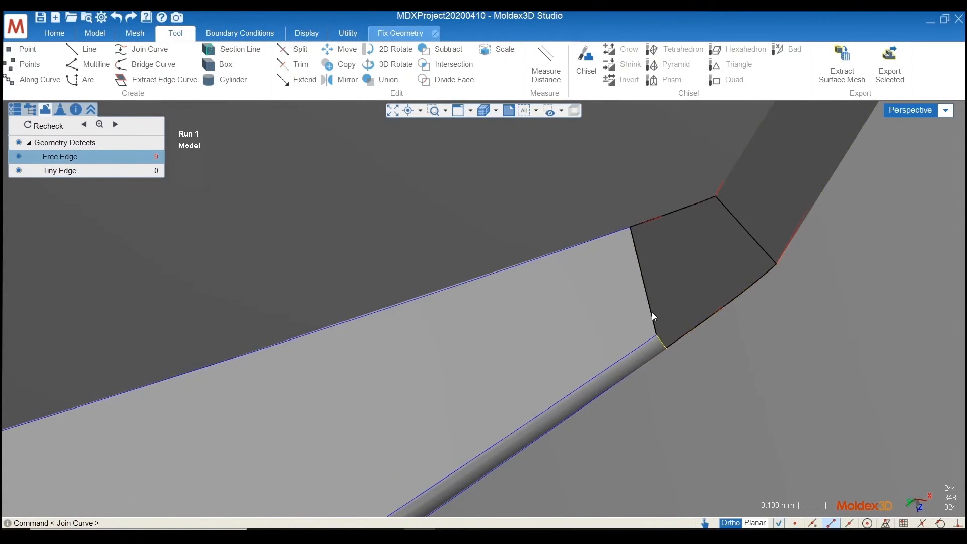
pyautogui.rightClick(653, 309)
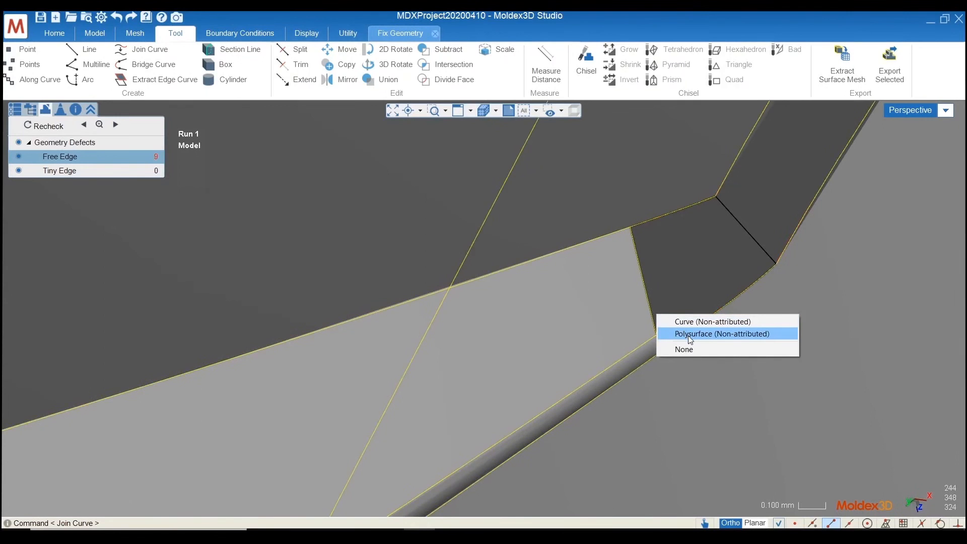
pyautogui.click(694, 322)
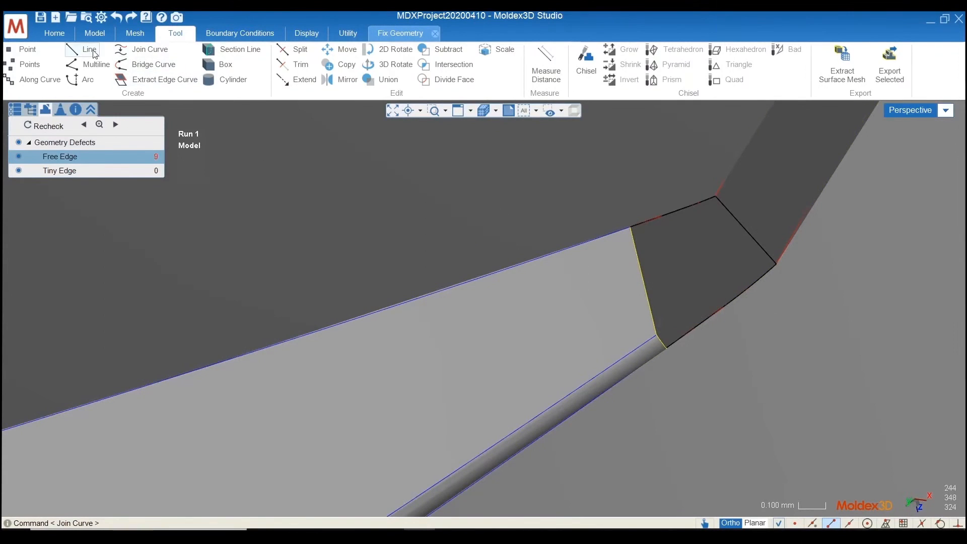
pyautogui.click(137, 53)
pyautogui.click(136, 235)
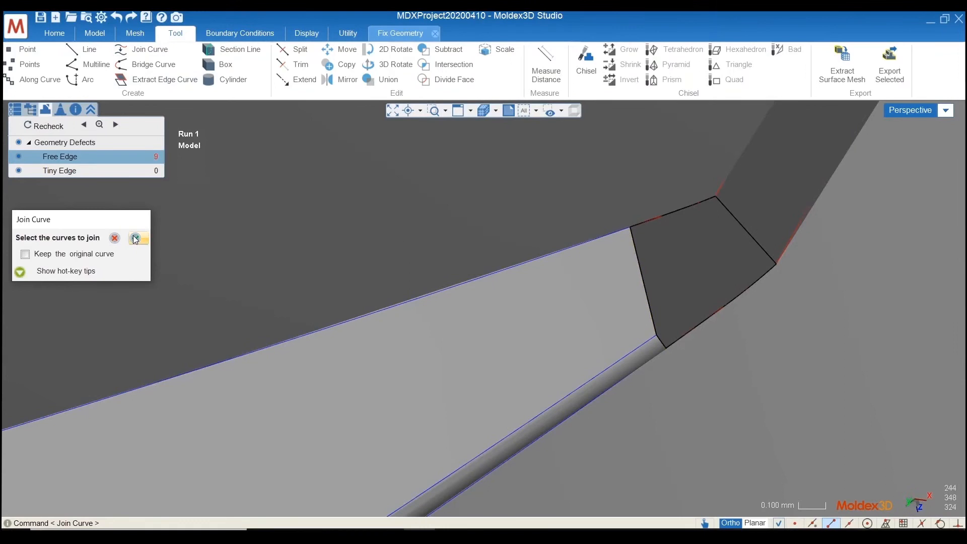
# Check the corner opening's joined side curve, new dividing line and curved lower boundary by selecting them individually
pyautogui.rightClick(645, 284)
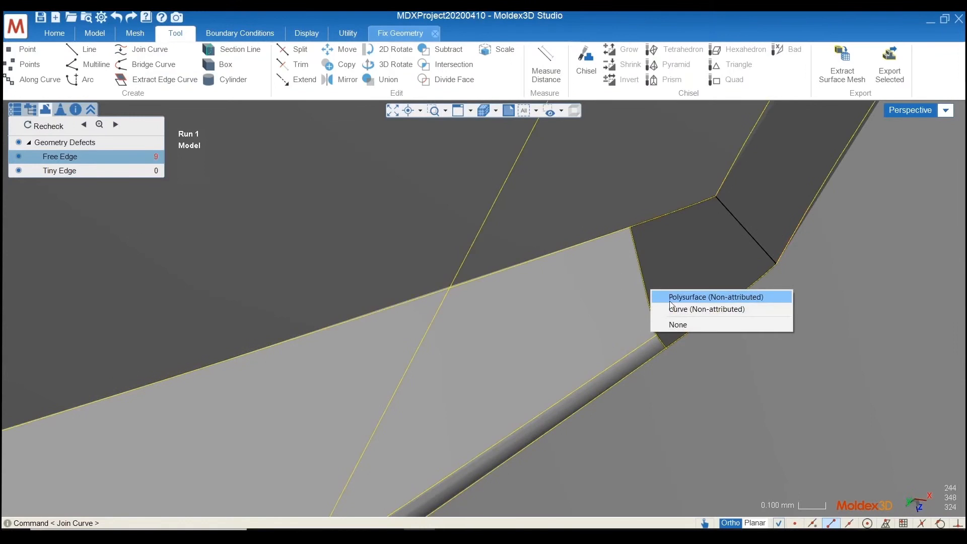
pyautogui.click(672, 306)
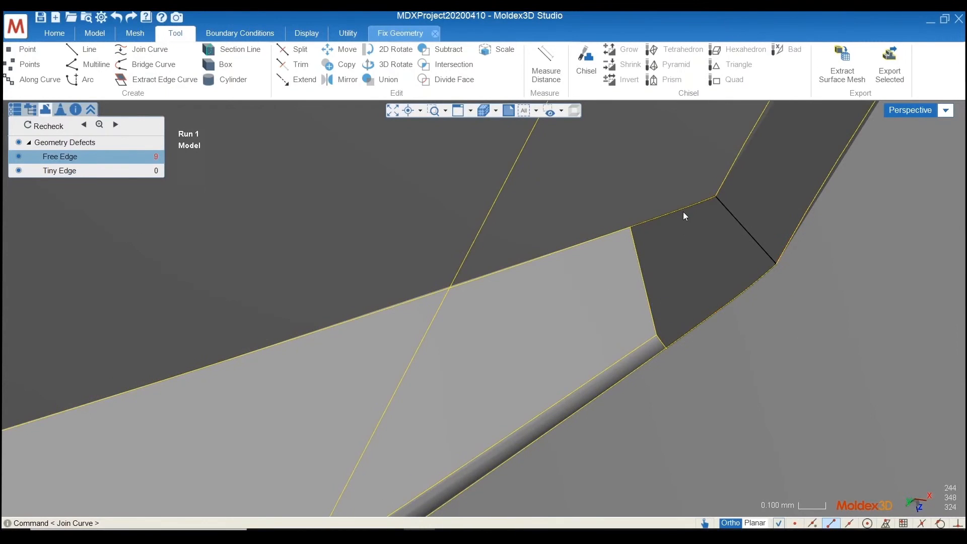
pyautogui.rightClick(737, 220)
pyautogui.click(770, 258)
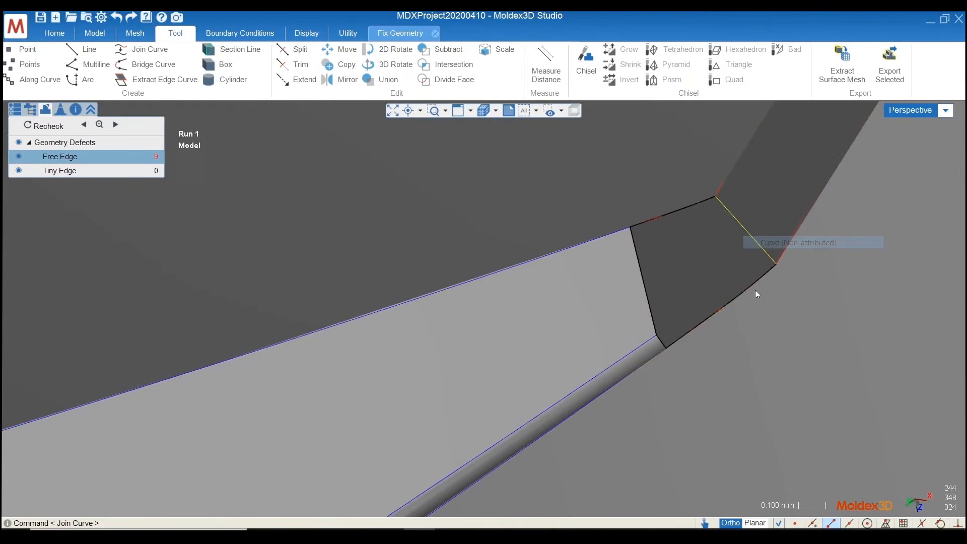
pyautogui.rightClick(756, 288)
pyautogui.click(784, 309)
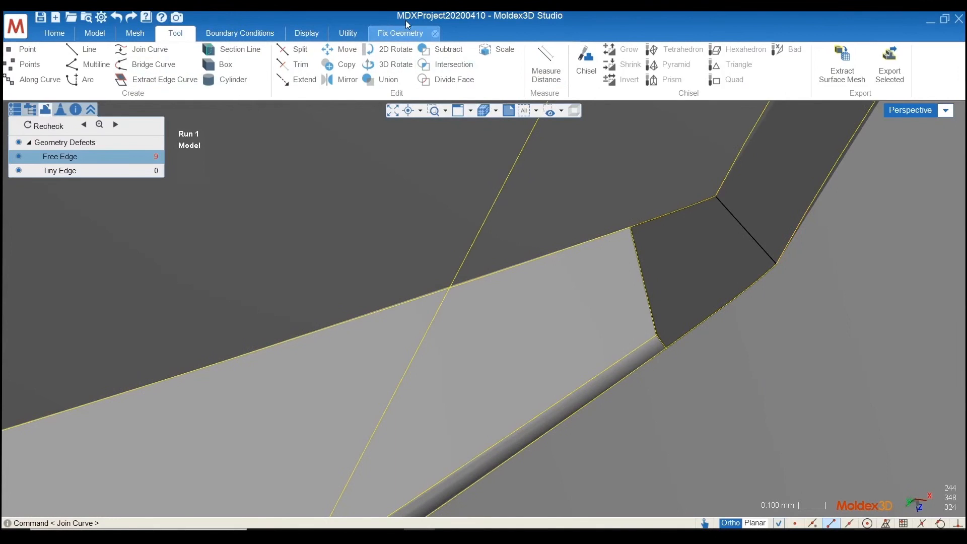
# Fill the corner opening with a face bounded by the upper curve, the new dividing line, the joined side curve and the lower curve
pyautogui.click(395, 33)
pyautogui.click(187, 73)
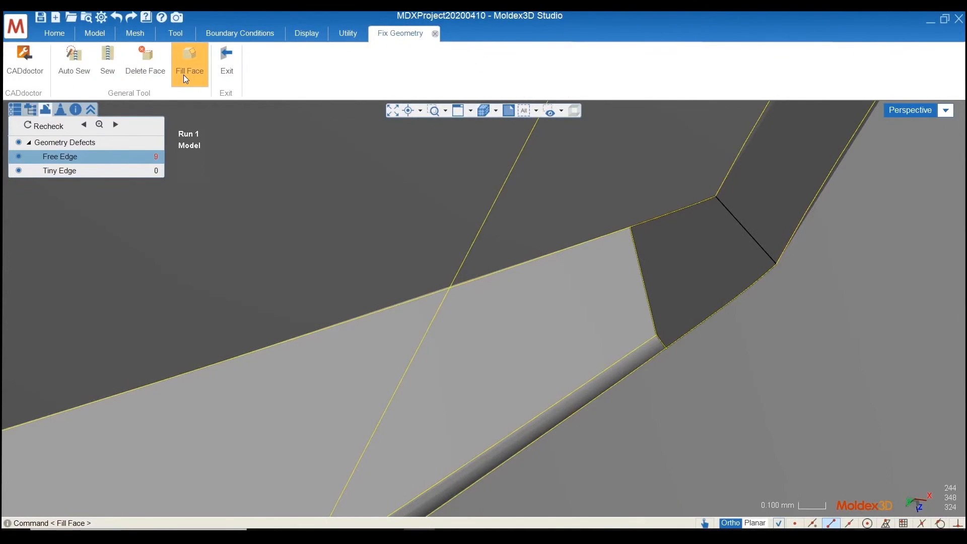
pyautogui.click(685, 205)
pyautogui.click(712, 218)
pyautogui.click(640, 259)
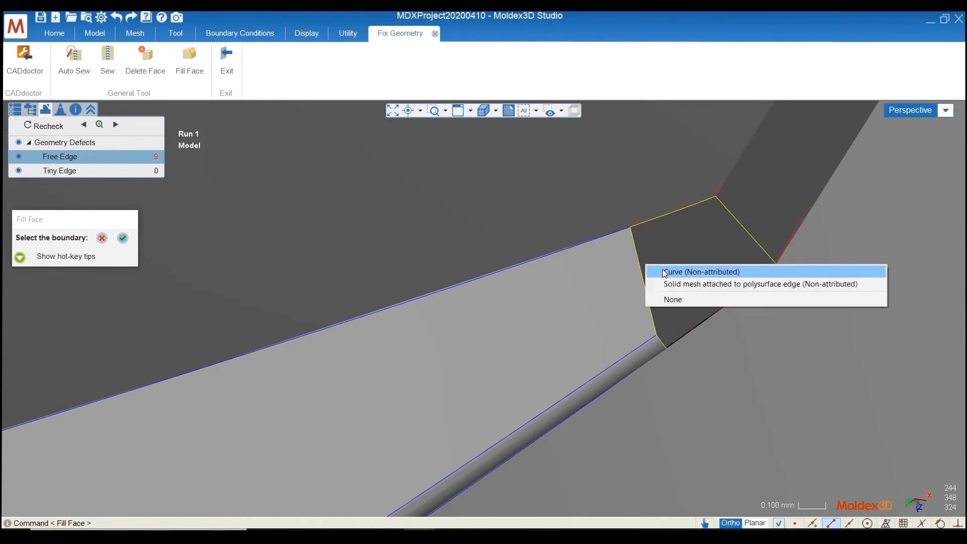
pyautogui.click(663, 269)
pyautogui.click(729, 304)
pyautogui.click(753, 316)
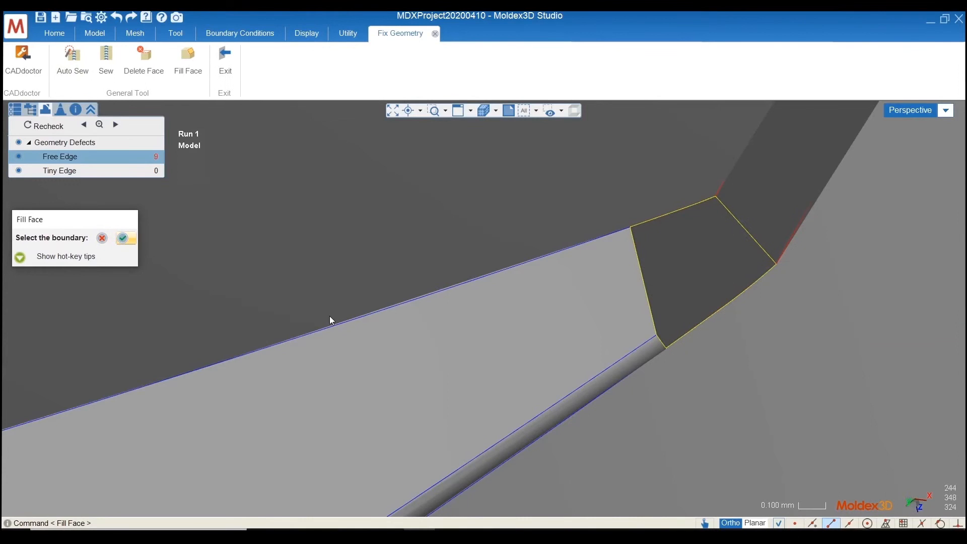
# Fill the remaining long, thin blade opening with a face bounded by both long free edges, the small hub-end edge and the corner dividing line
pyautogui.scroll(-5, 223, 363)
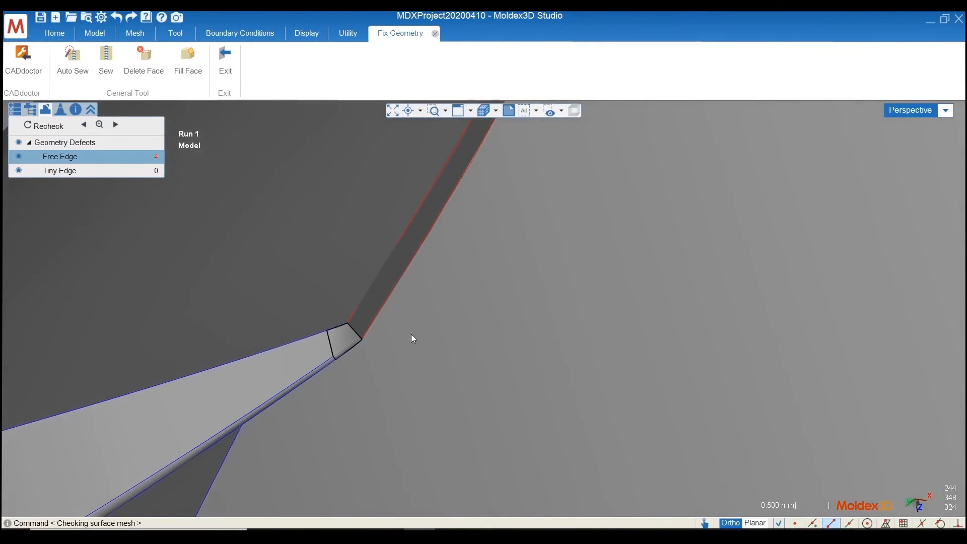
pyautogui.scroll(-8, 334, 363)
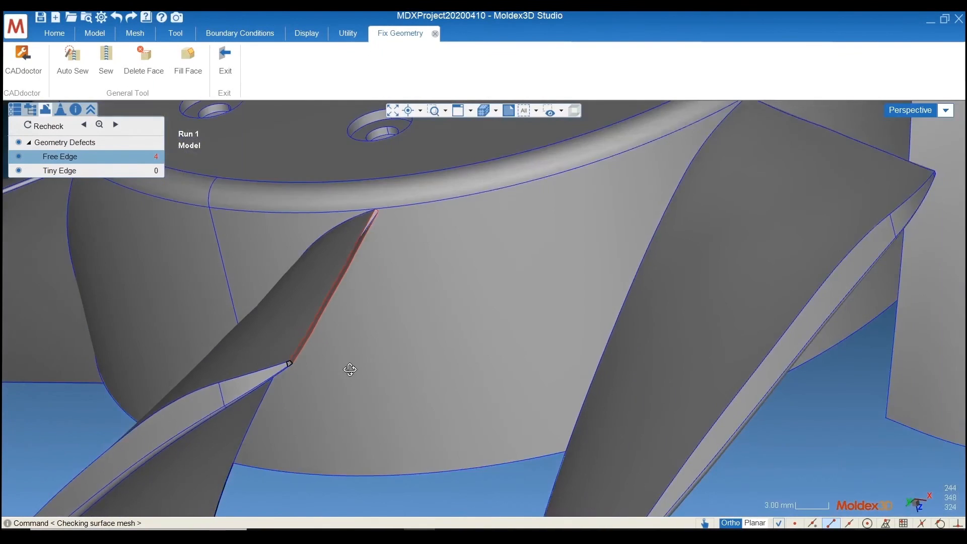
pyautogui.moveTo(350, 369); pyautogui.dragTo(357, 277, button='middle')
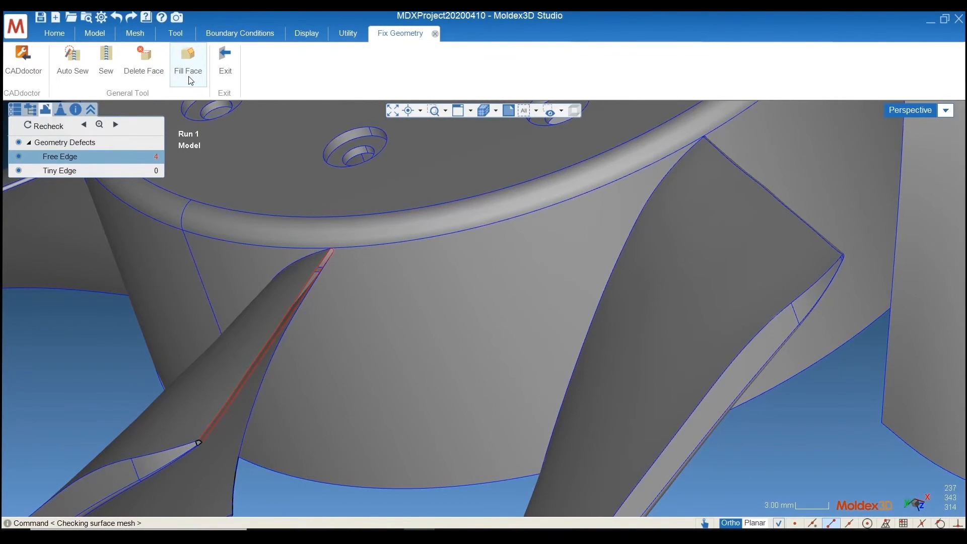
pyautogui.click(188, 60)
pyautogui.scroll(5, 242, 324)
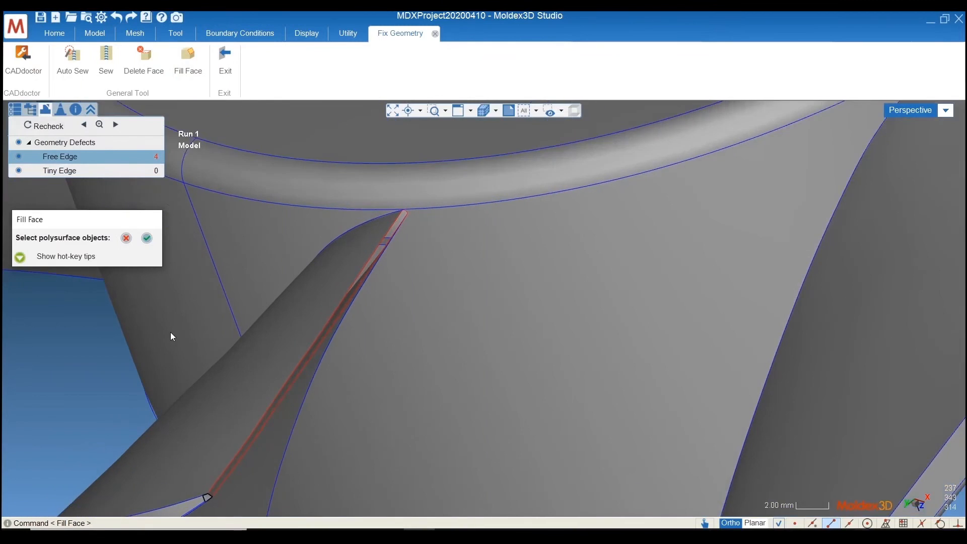
pyautogui.click(420, 292)
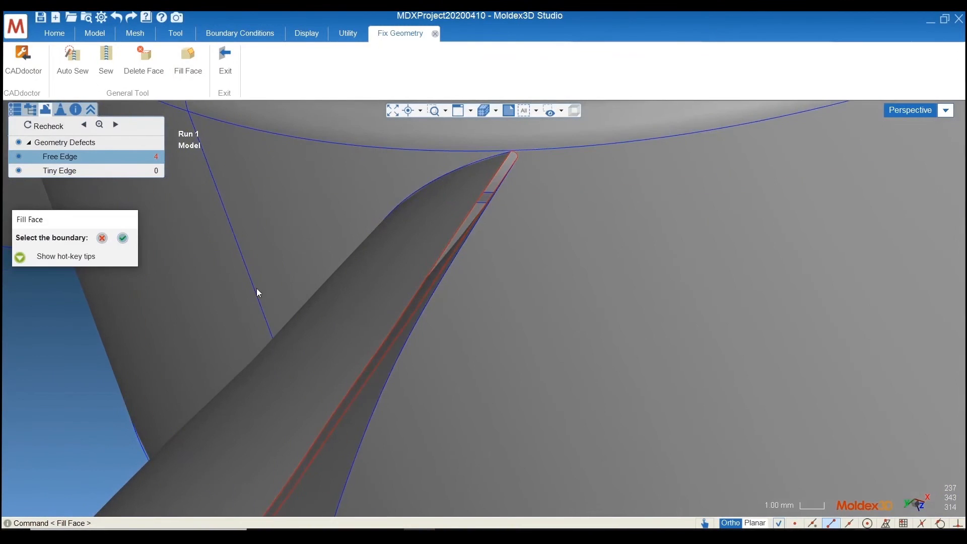
pyautogui.click(416, 301)
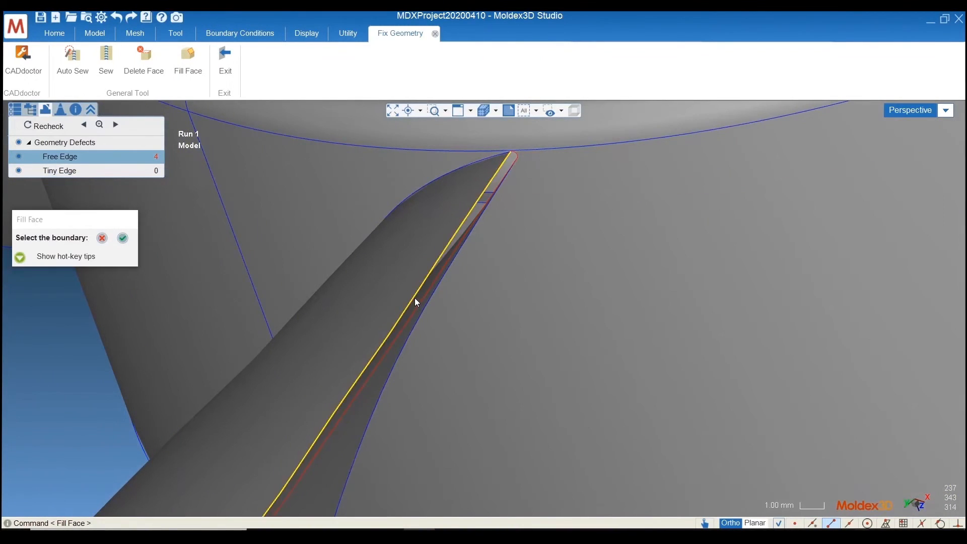
pyautogui.scroll(-3, 489, 274)
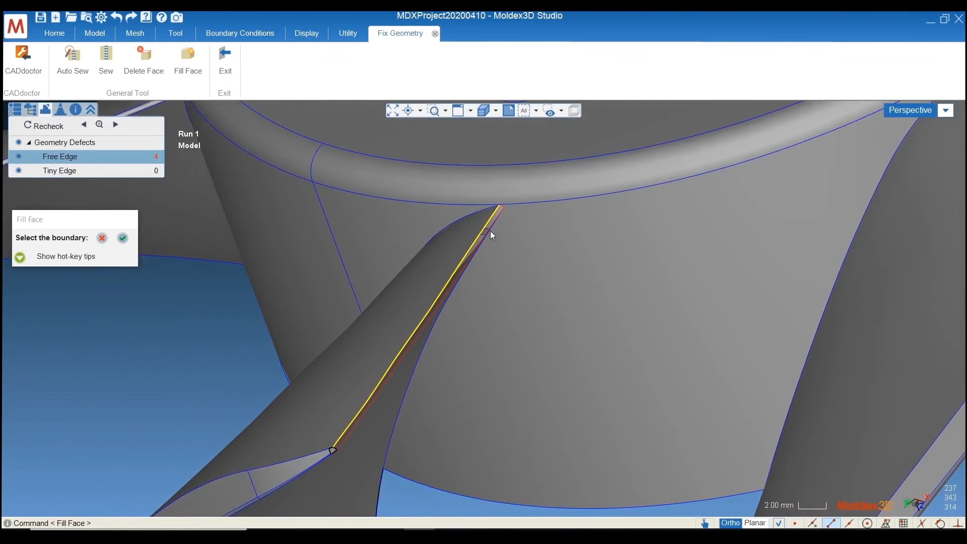
pyautogui.click(491, 227)
pyautogui.scroll(3, 501, 203)
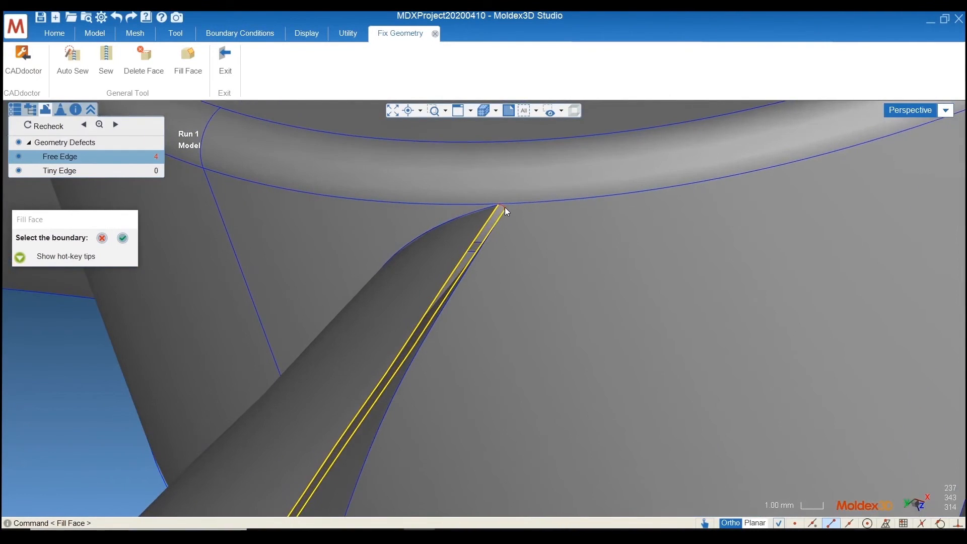
pyautogui.scroll(-3, 504, 221)
pyautogui.scroll(3, 348, 436)
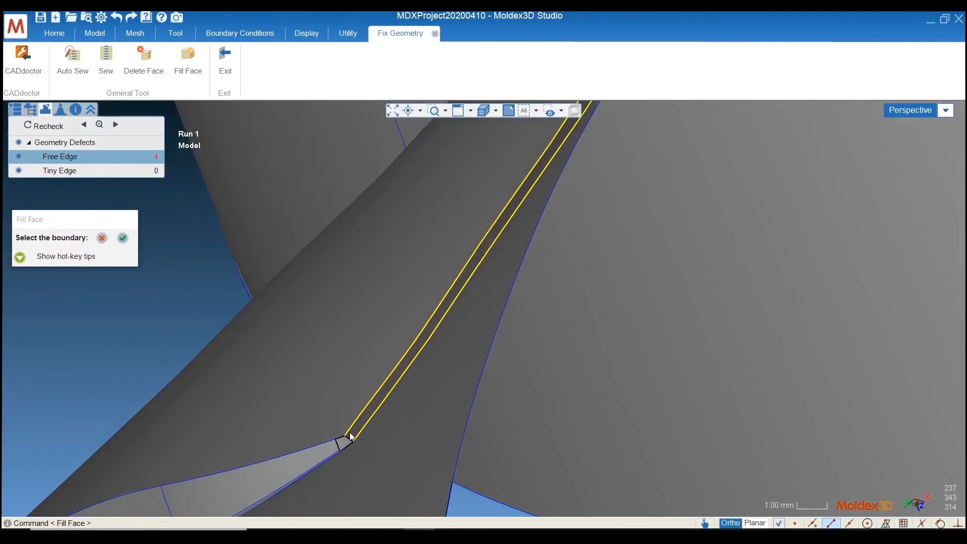
pyautogui.scroll(2, 351, 436)
pyautogui.scroll(-4, 355, 458)
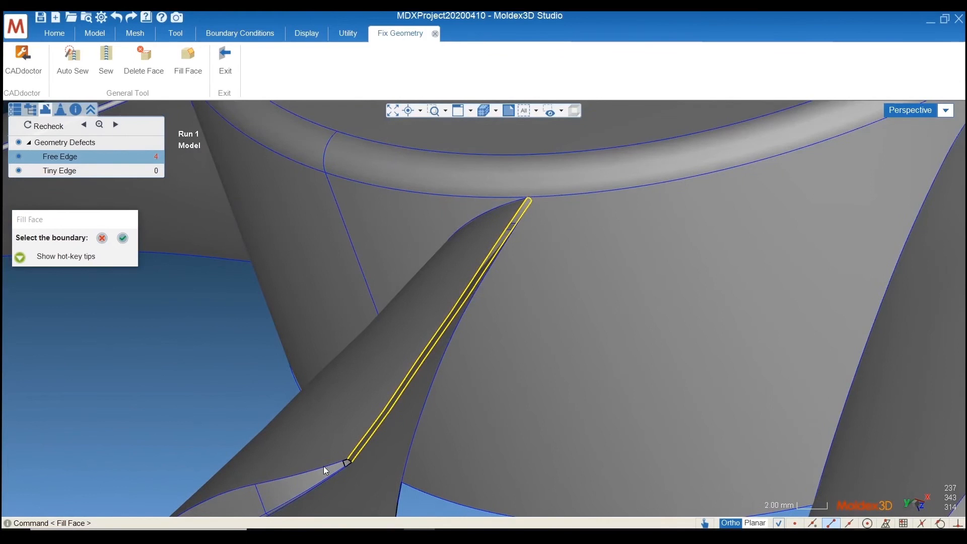
pyautogui.scroll(3, 337, 471)
pyautogui.click(370, 443)
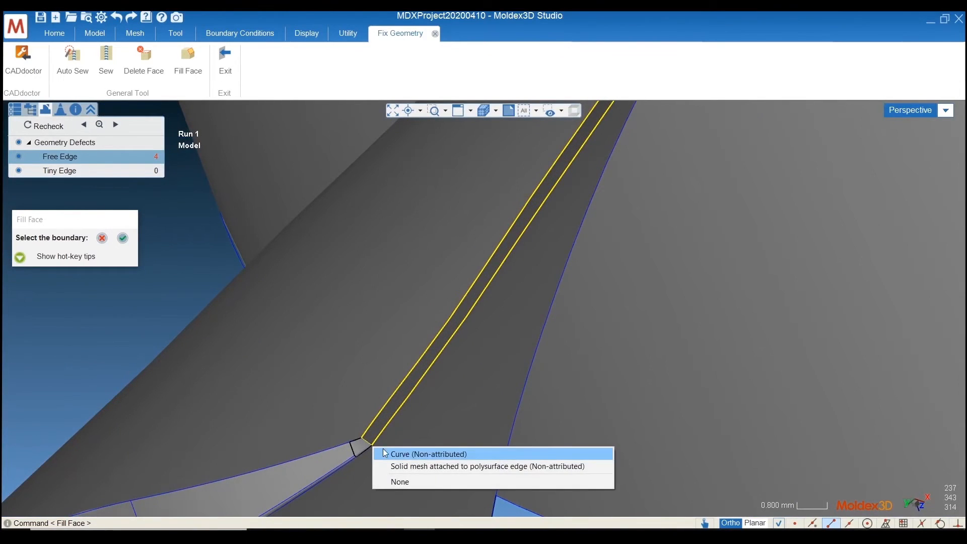
pyautogui.click(385, 454)
pyautogui.moveTo(387, 452); pyautogui.dragTo(329, 387, button='middle')
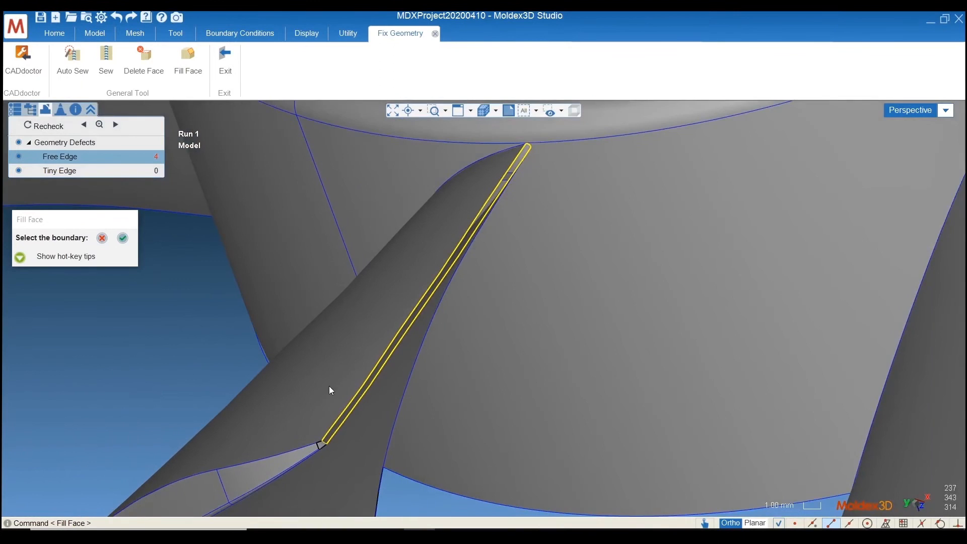
pyautogui.click(121, 237)
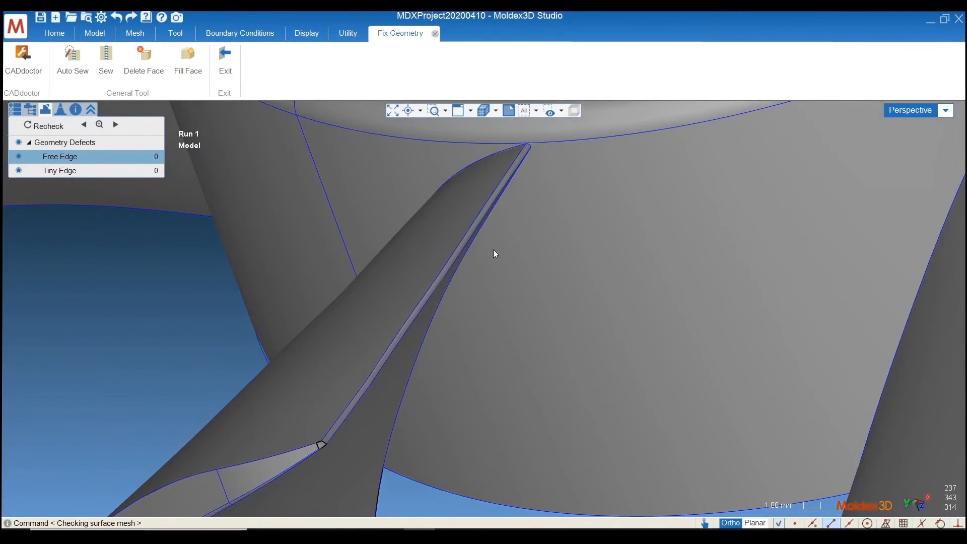
# Exit the Fix Geometry mode with the whole fan in view
pyautogui.scroll(-10, 493, 249)
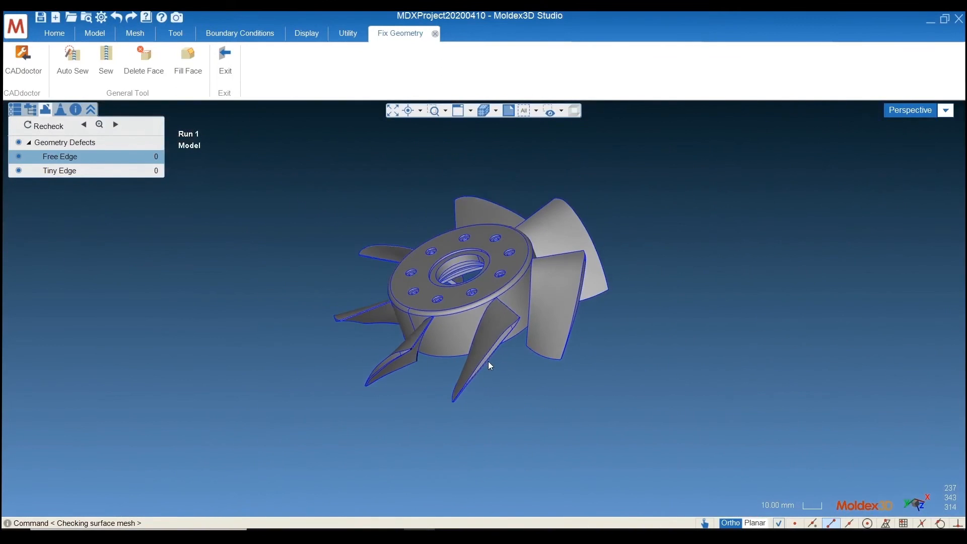
pyautogui.scroll(2, 513, 234)
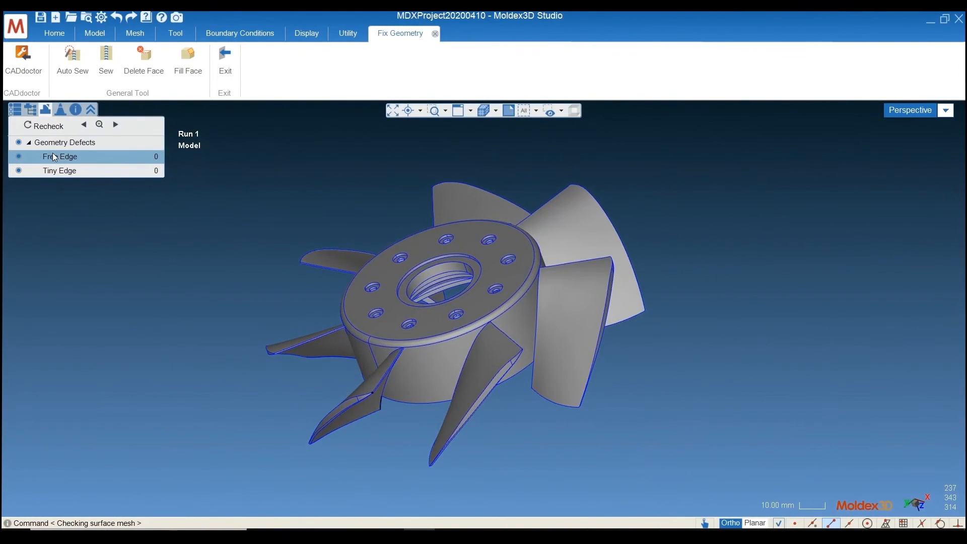
pyautogui.click(227, 82)
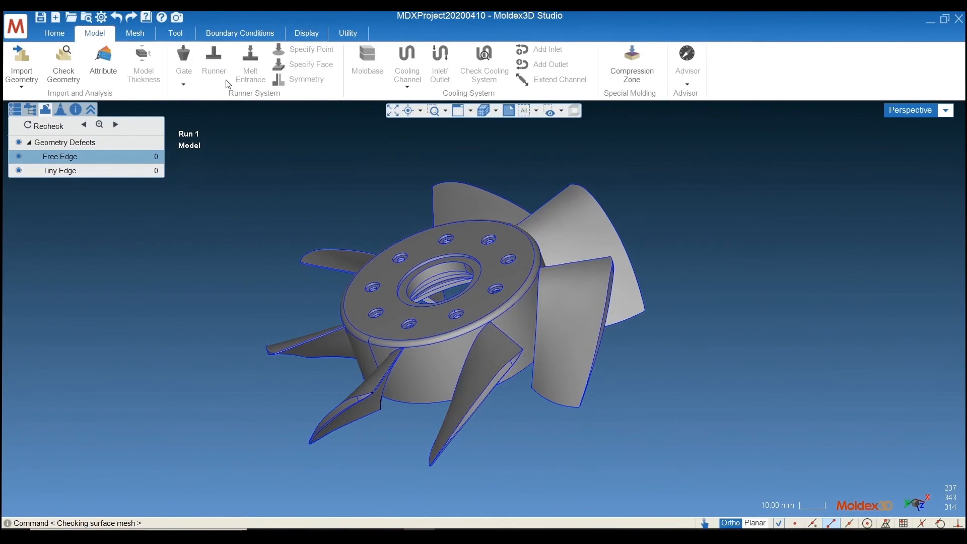